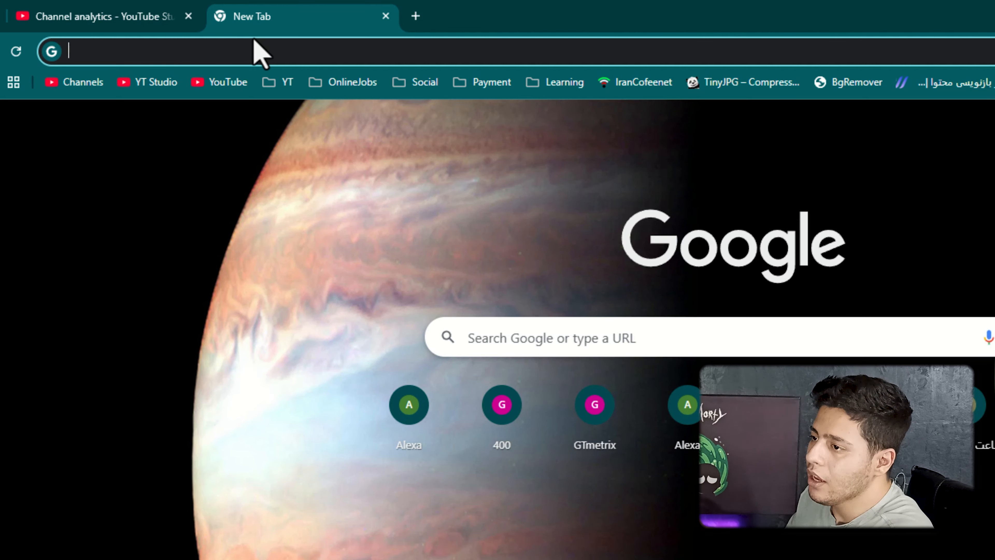
Step: Open Google Keep at keep.google.com in the new tab
text(ke)
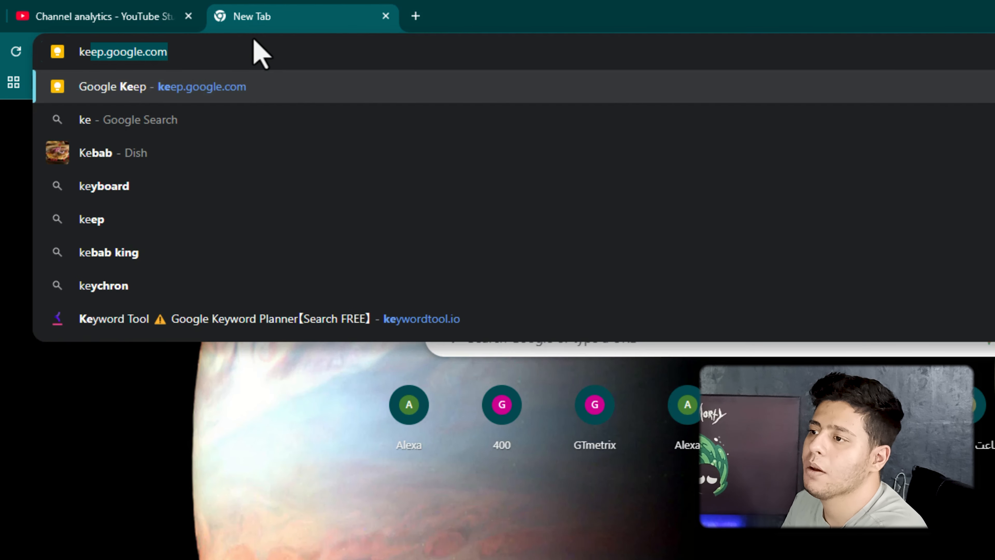
key(Return)
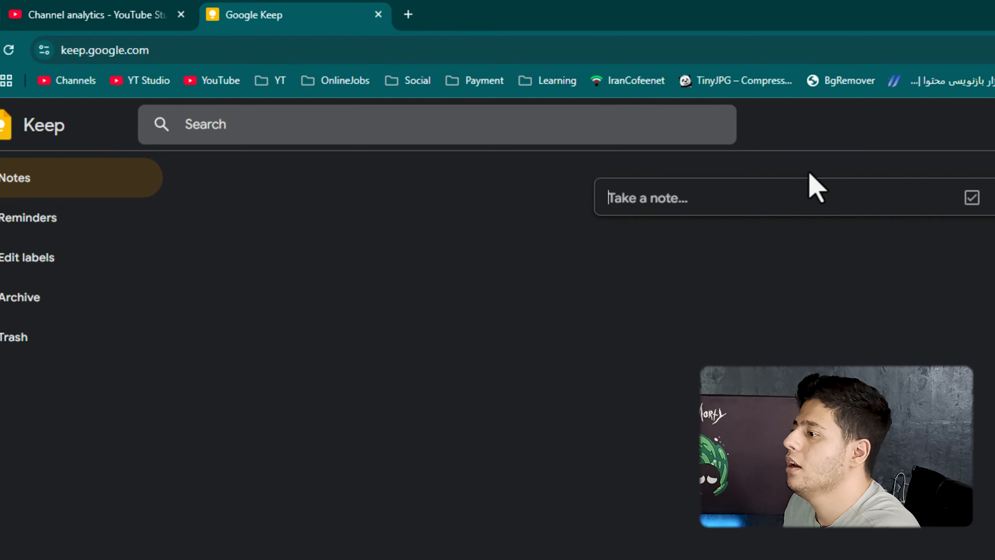
Step: Create a note titled "How to" with the text "Im going to tell you how you can work with it"
click(717, 198)
click(484, 148)
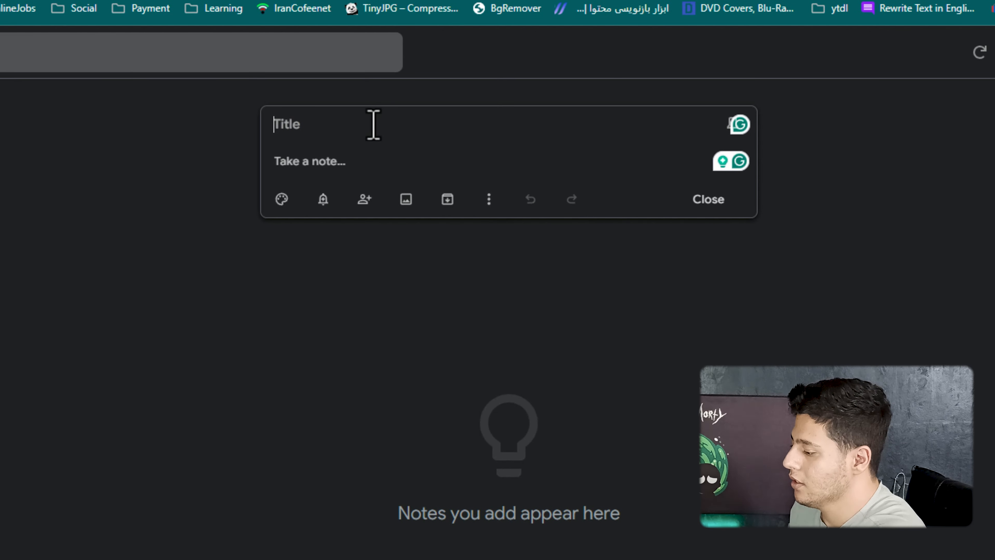
text(H)
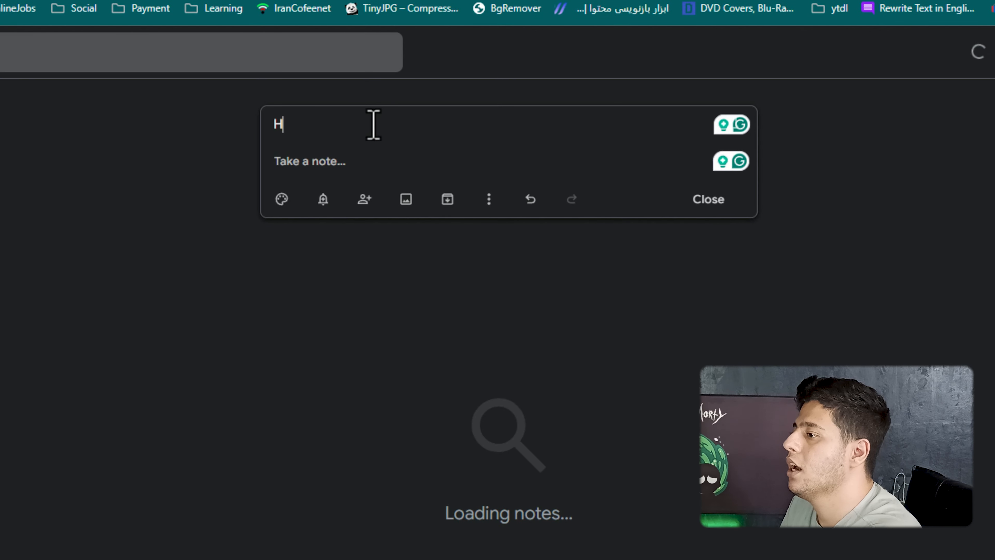
text(ow to)
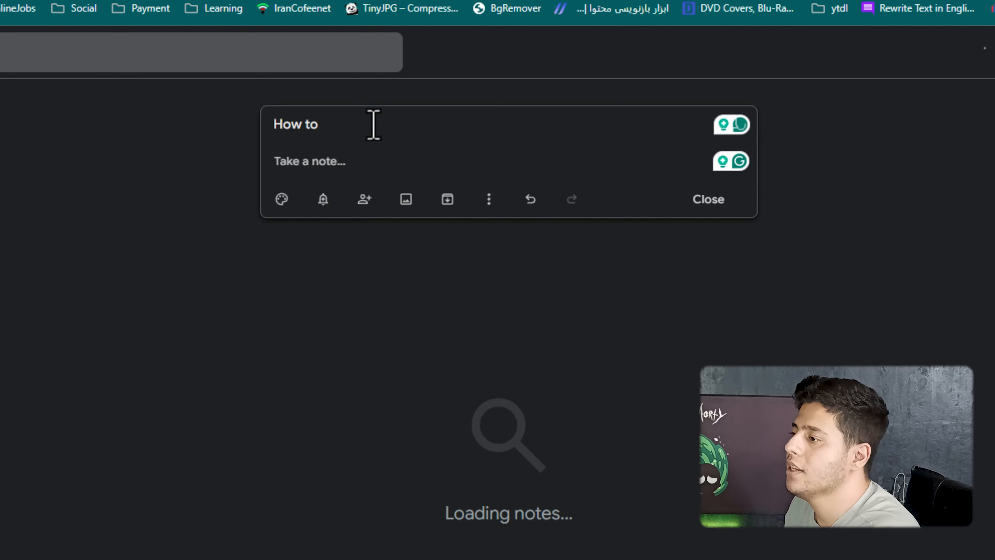
text(Im )
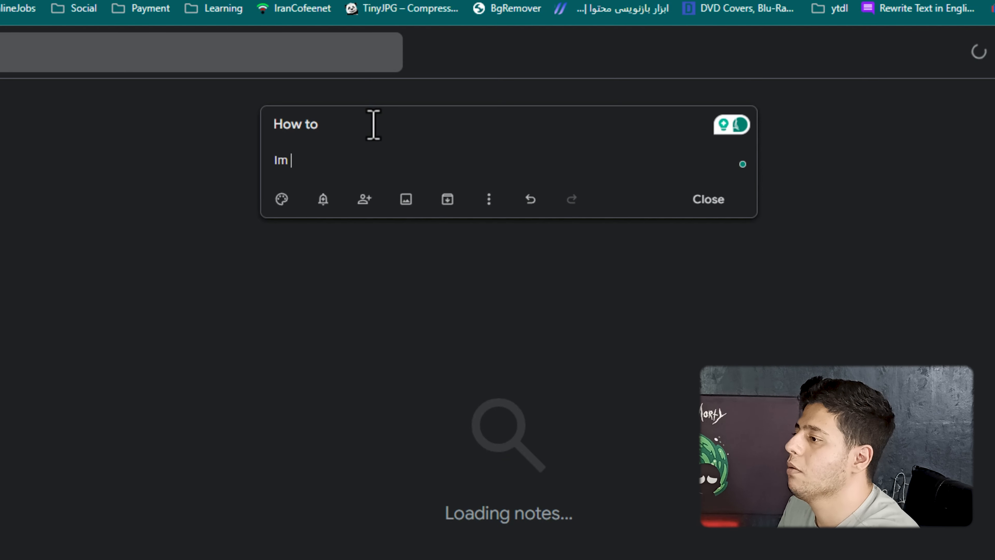
text(going to te)
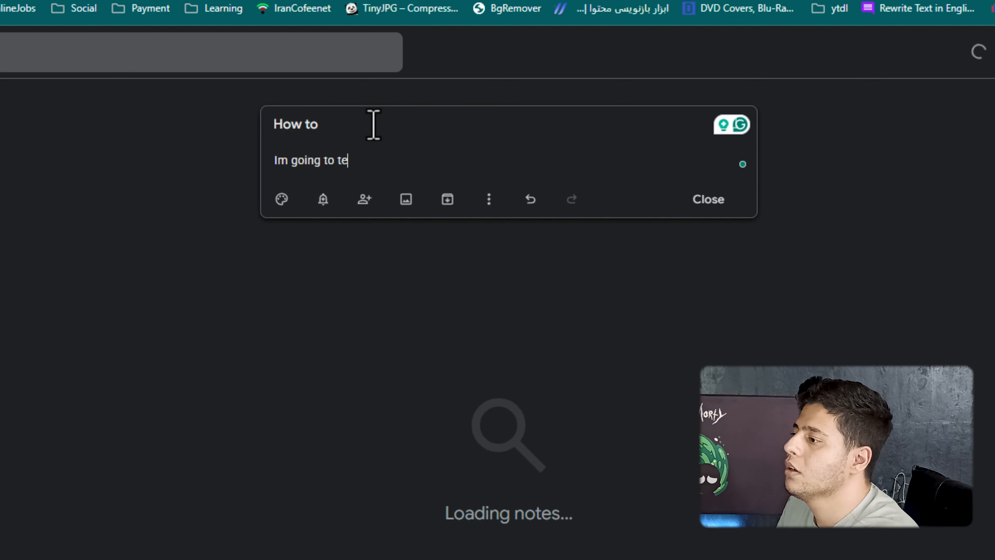
text(ll you how tou can work with it)
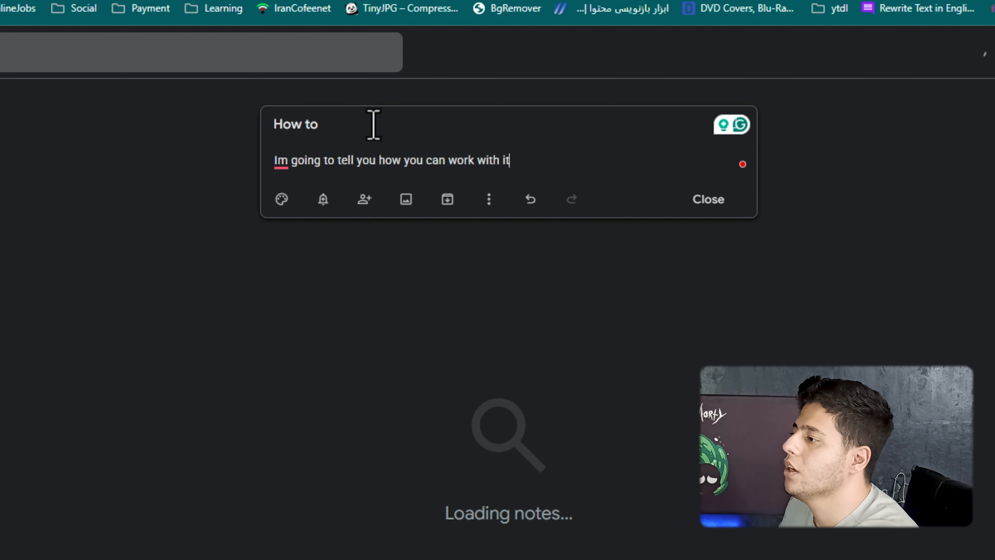
click(708, 199)
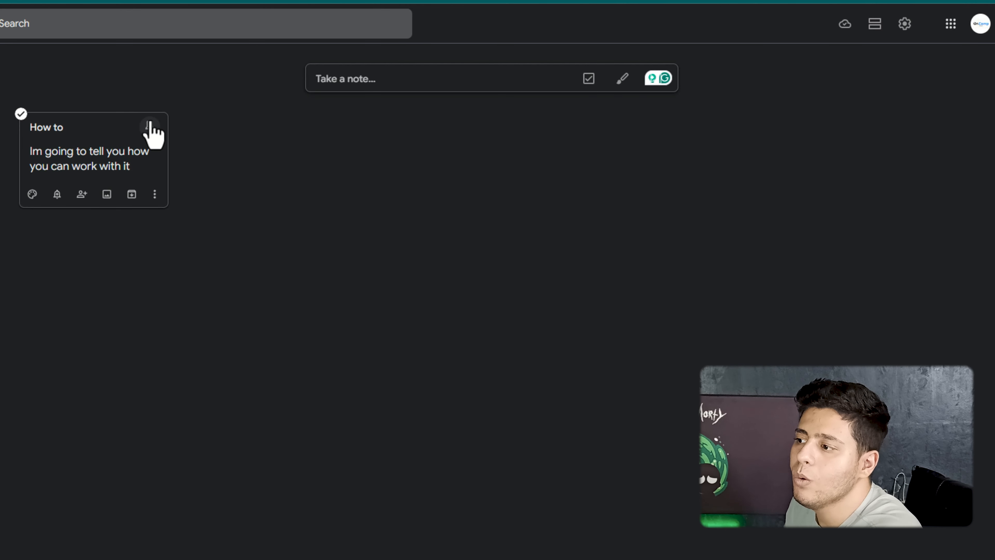
Step: Pin the "How to" note and unpin it again
click(150, 125)
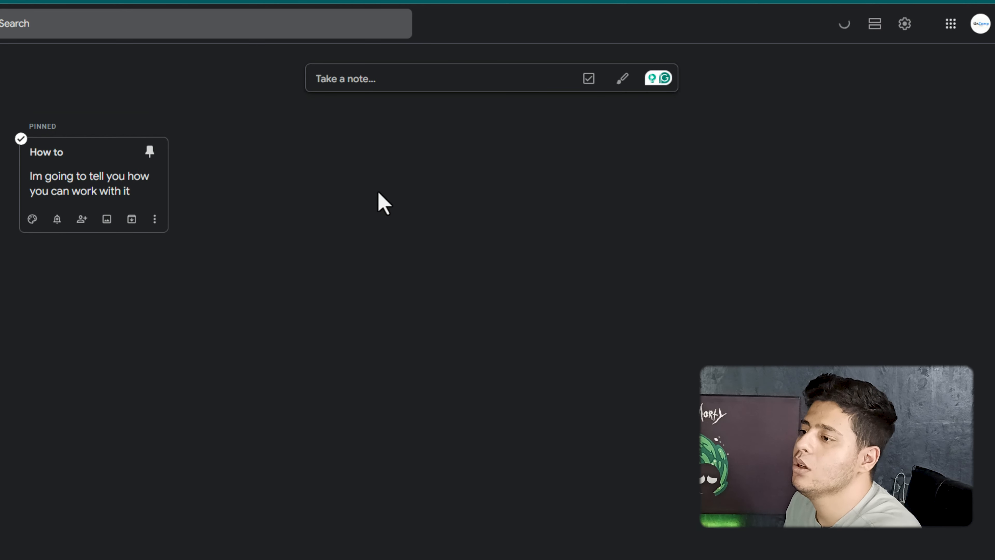
click(156, 154)
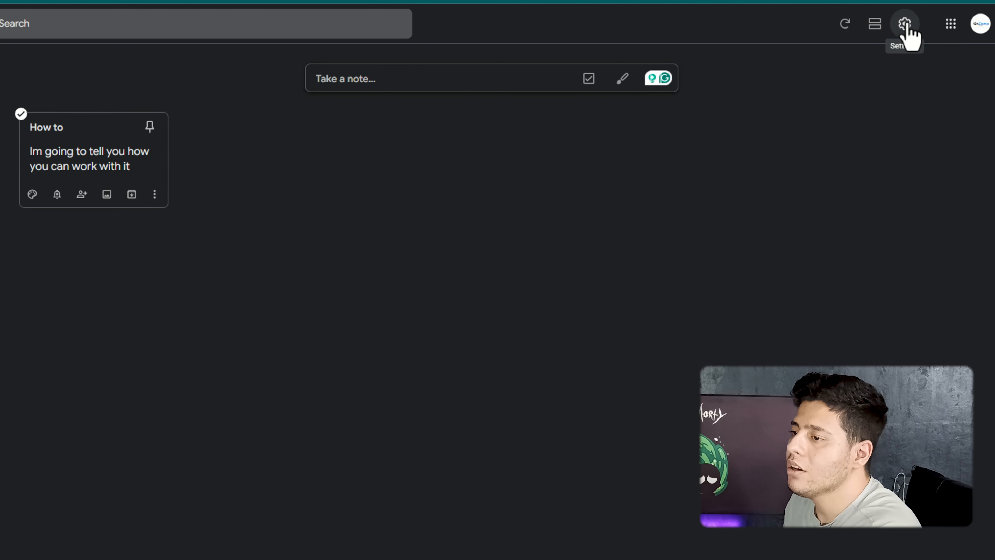
Step: Open the Keep settings to review the notes and lists, reminder default and sharing options
click(905, 24)
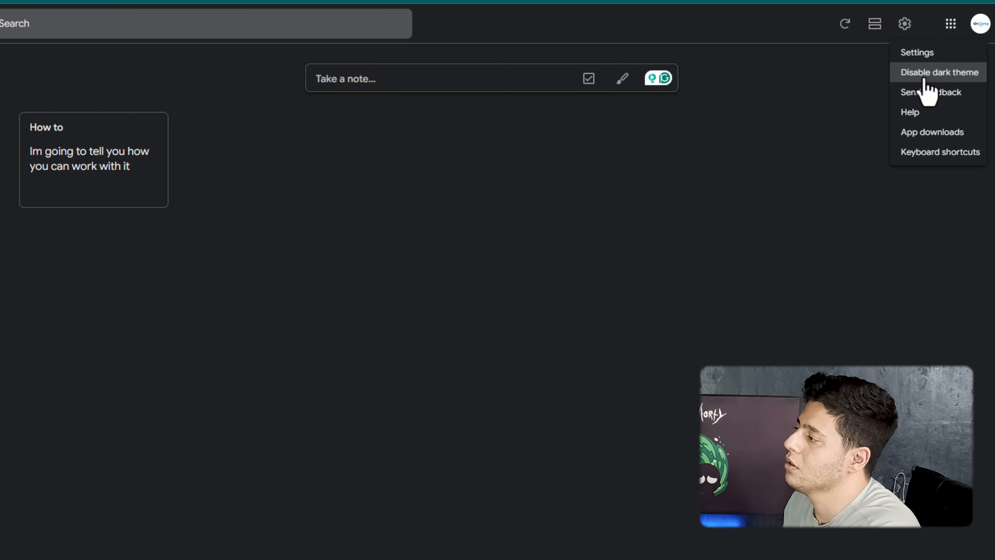
click(925, 54)
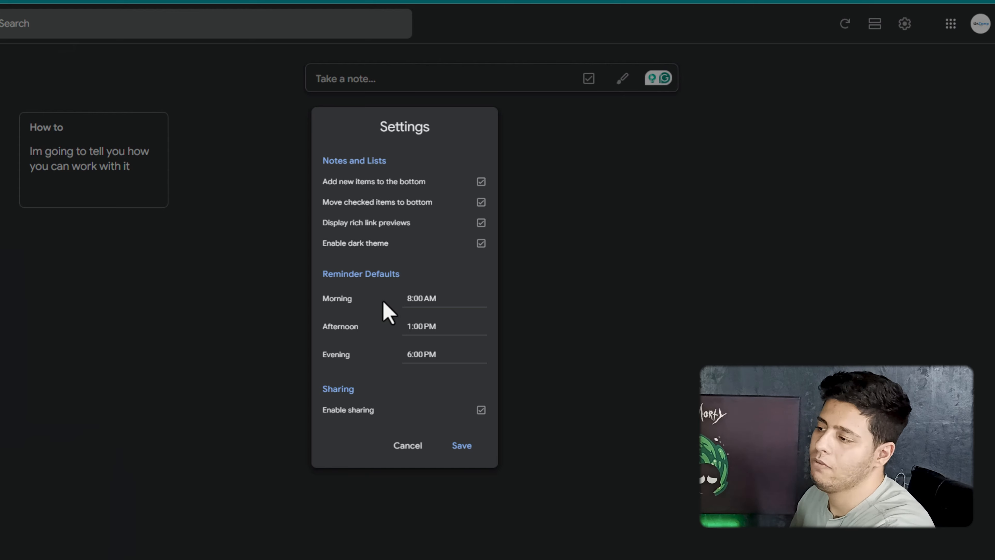
Step: Create an untitled note with the text "Example 2"
click(382, 78)
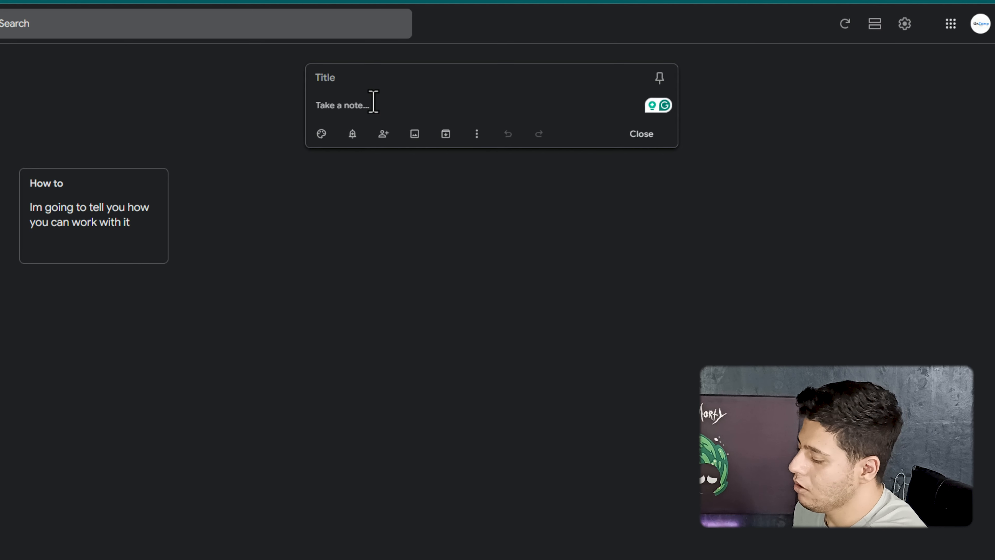
text(Examp)
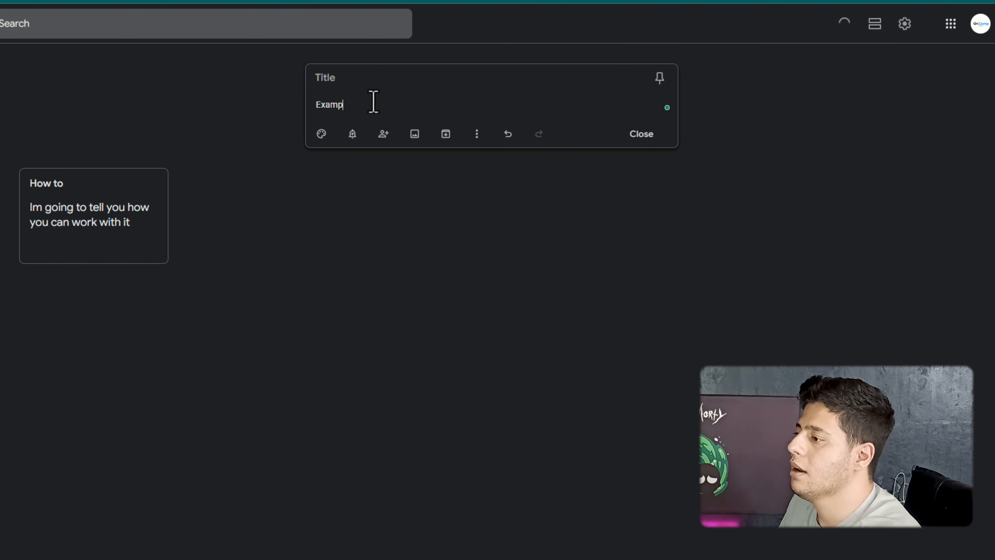
text(ld)
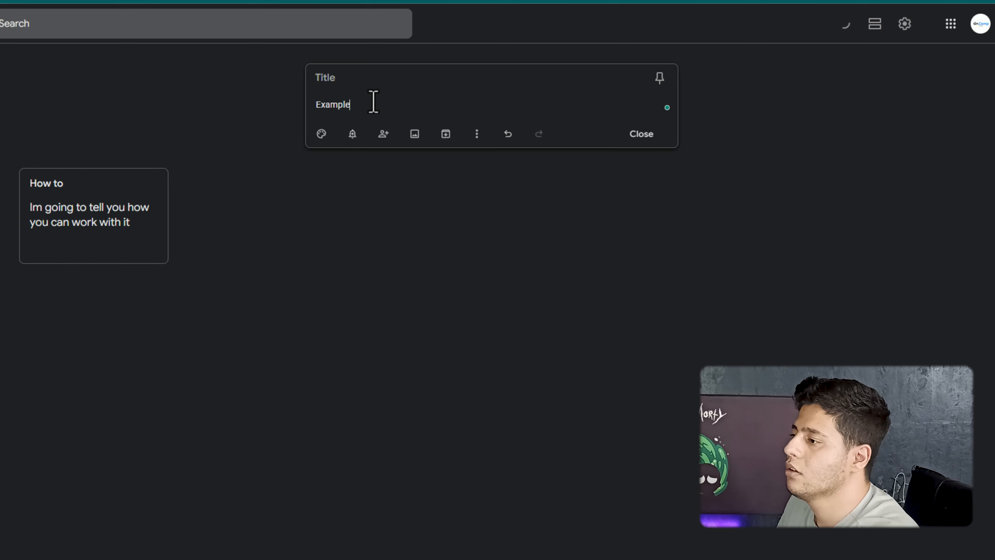
click(519, 276)
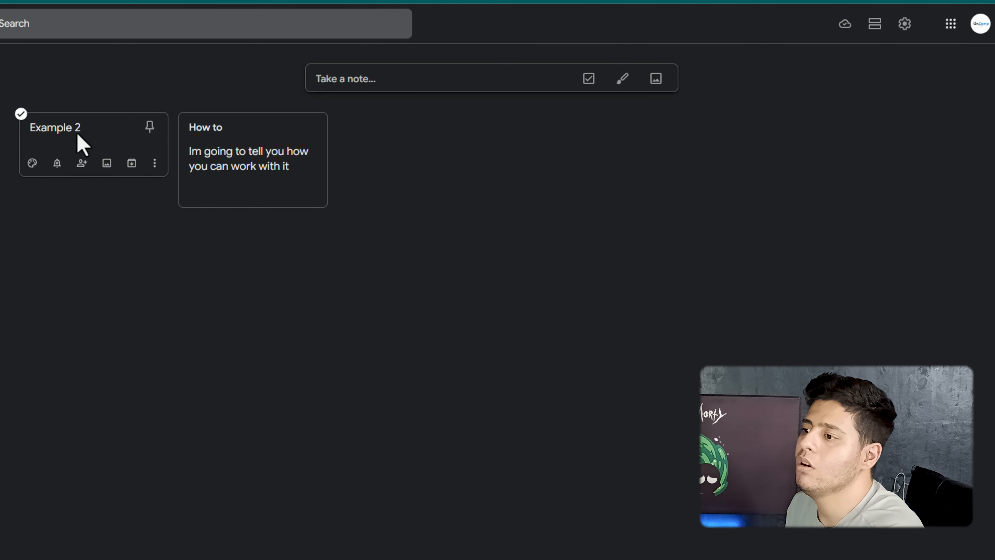
Step: Move the "Example 2" note after the "How to" note, and restore the original order
drag(63, 137, 396, 129)
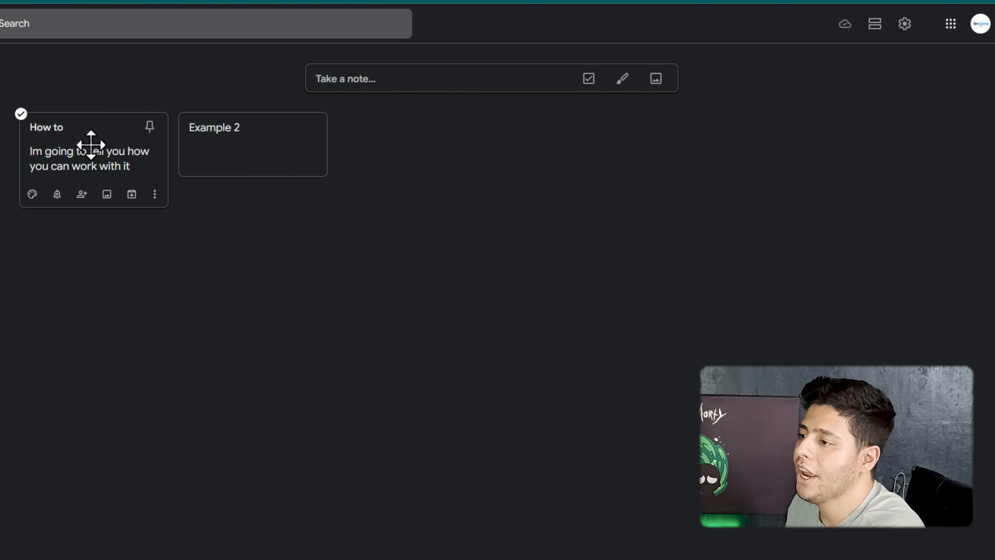
drag(91, 145, 372, 153)
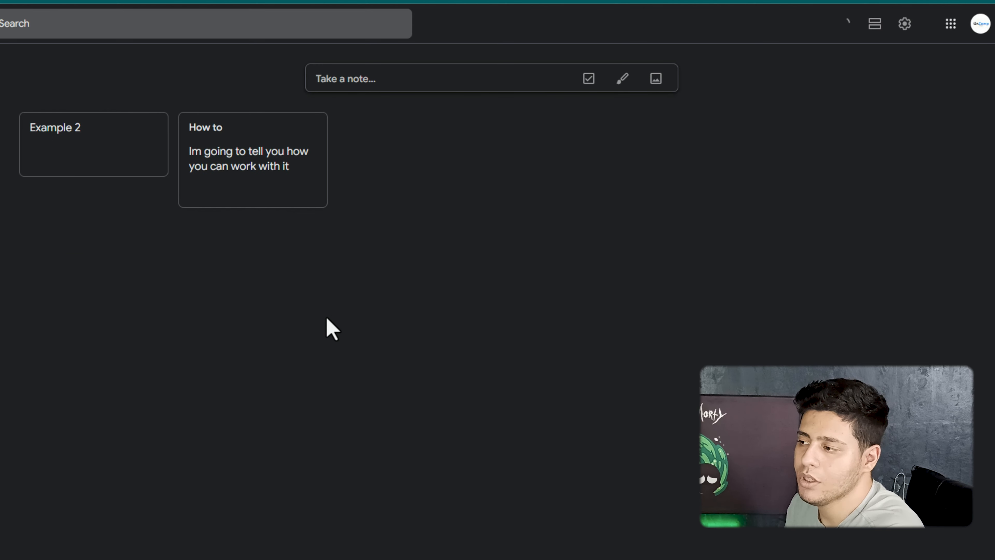
Step: Show the notes in list view and return to grid view
click(877, 35)
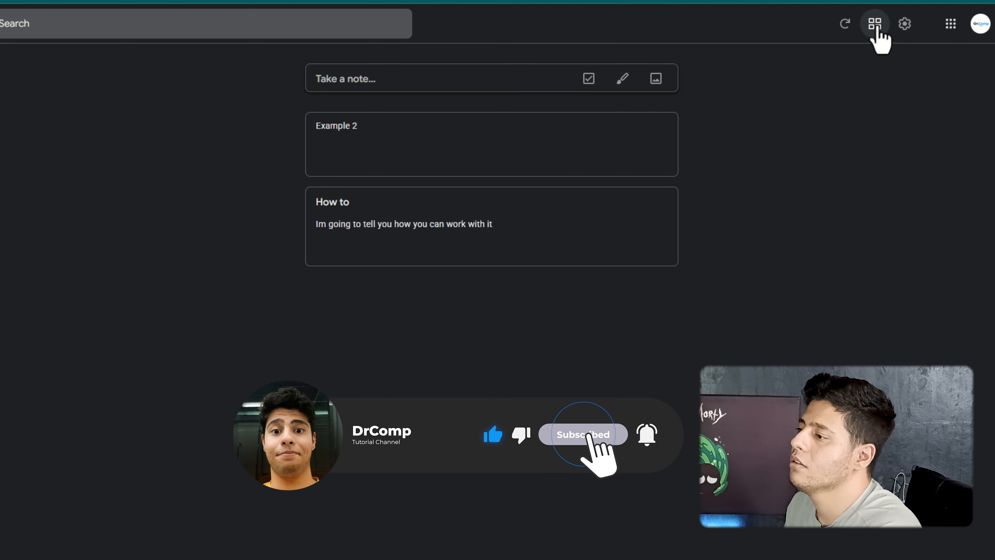
click(877, 30)
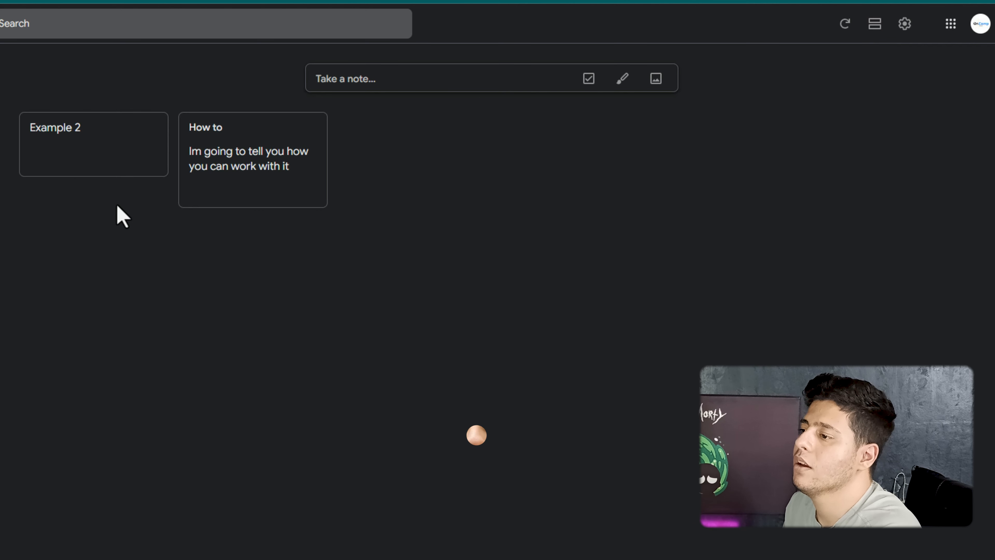
Step: Give the "How to" note the purple pen background image and the dark orange colour
click(255, 156)
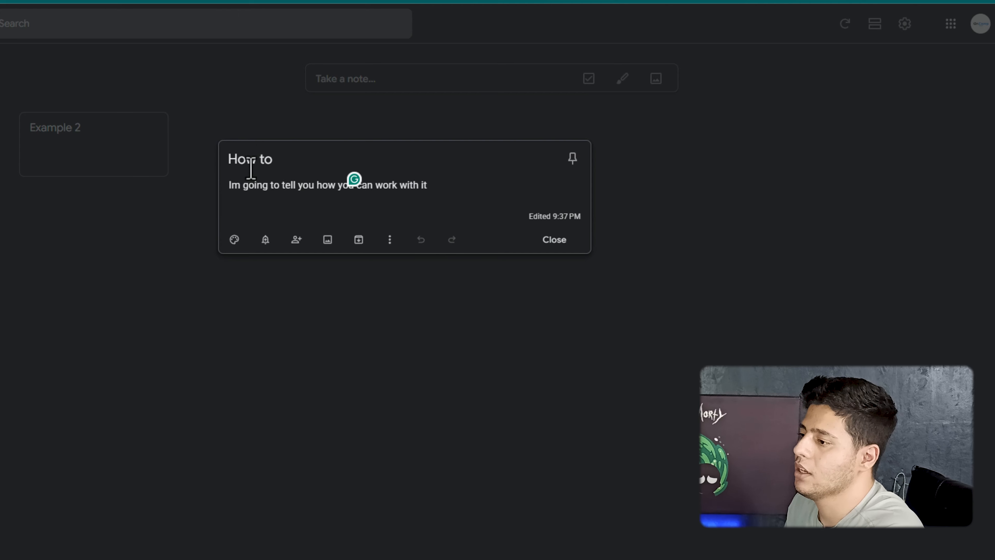
click(235, 239)
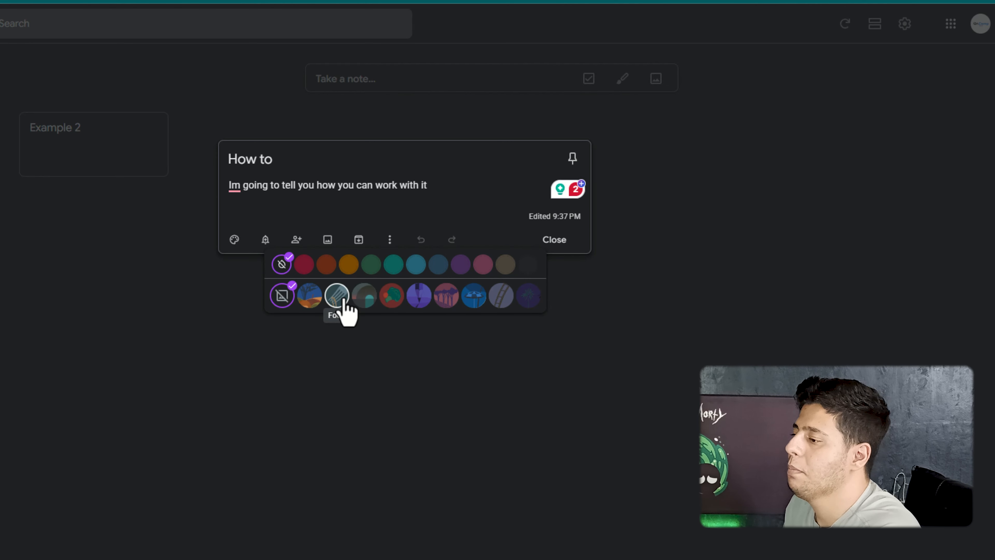
click(420, 296)
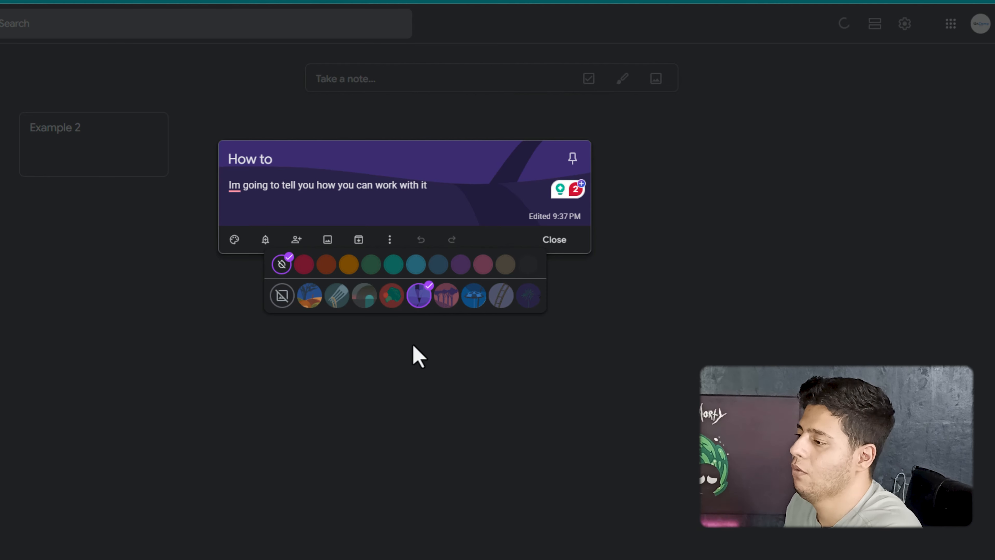
click(321, 269)
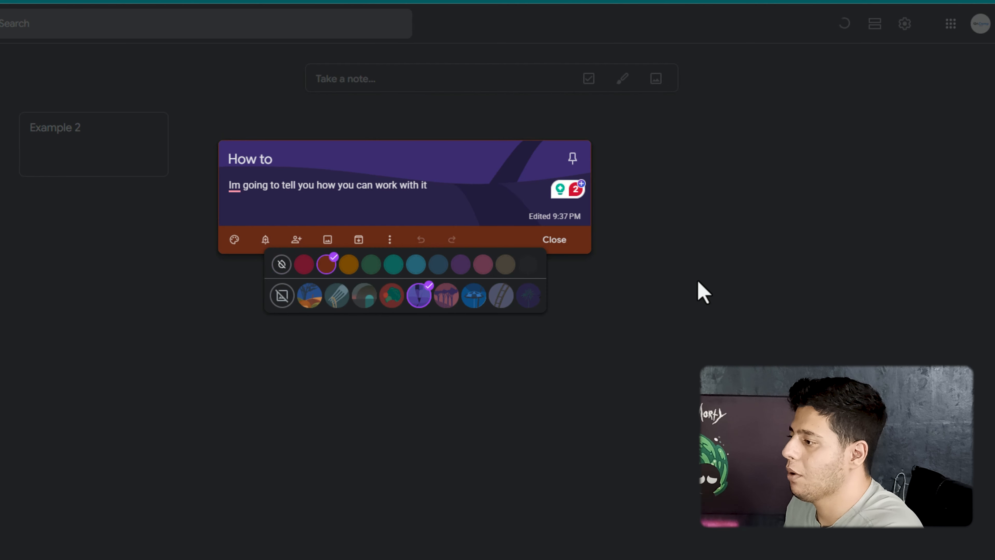
click(682, 313)
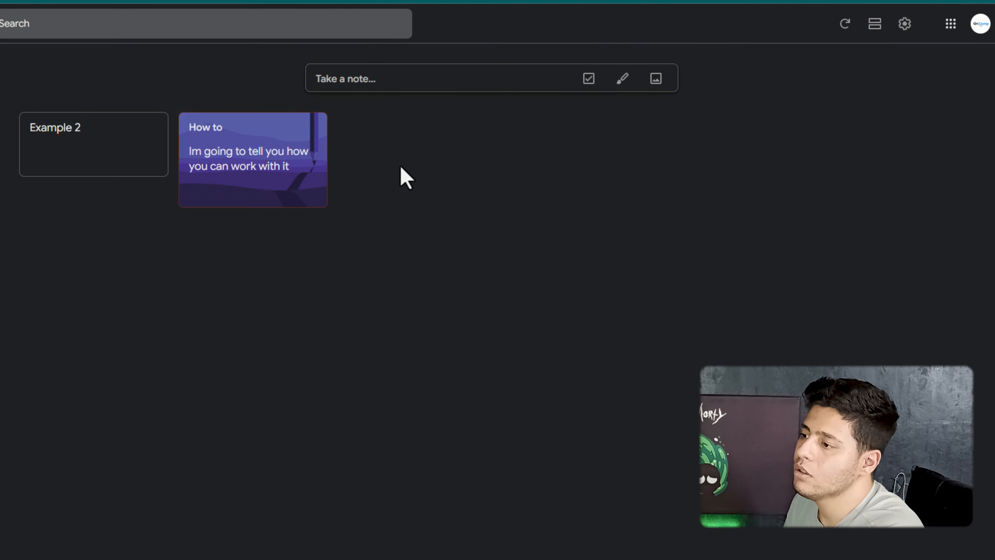
Step: Create an untitled note with the text "gfgf"
click(473, 87)
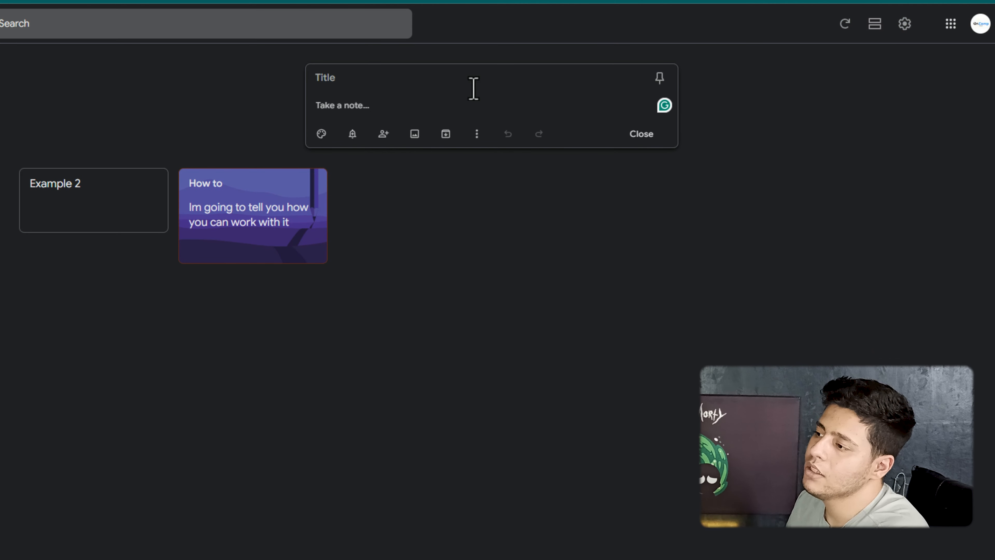
text(gfgf)
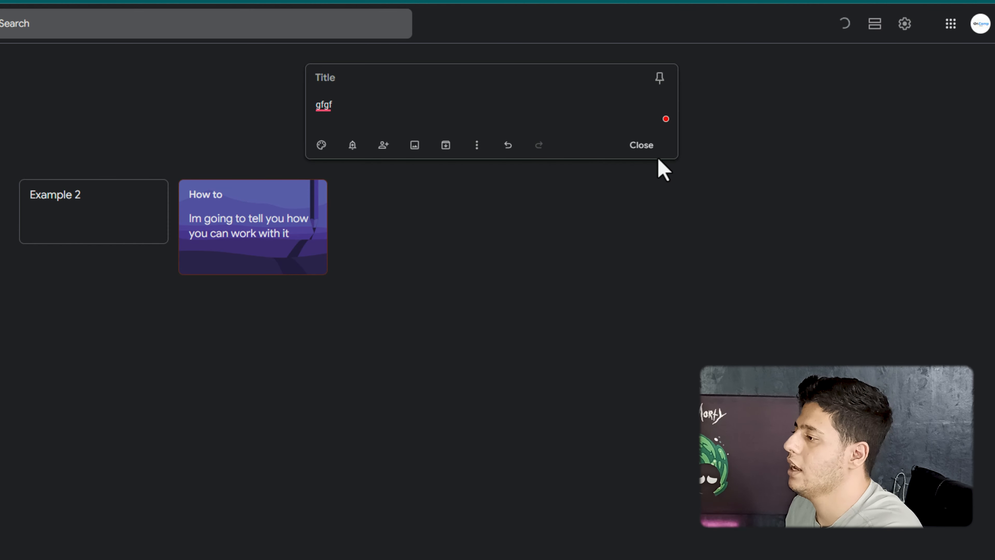
click(642, 134)
Step: Remove the background image from the "How to" note and close the note
mouse_move(470, 175)
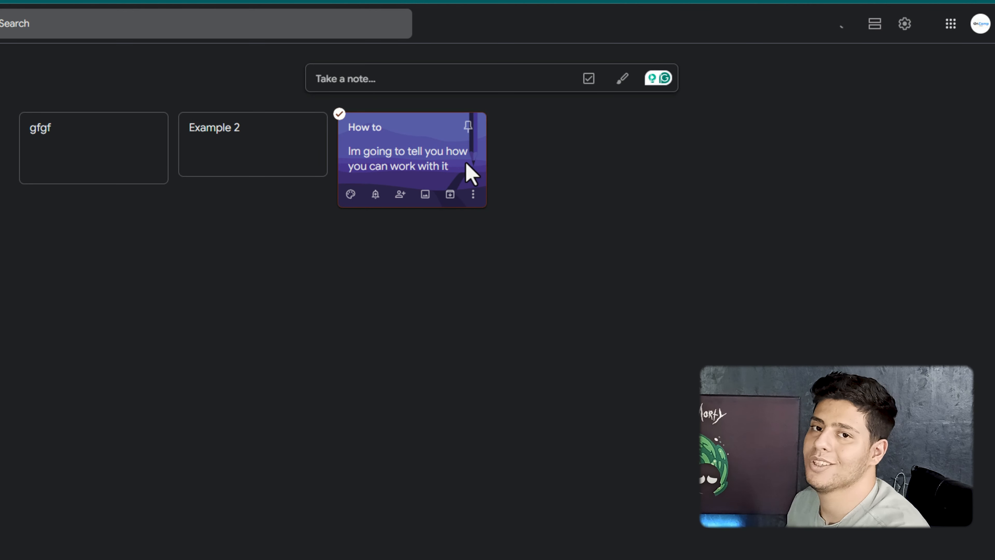
click(431, 157)
mouse_move(234, 238)
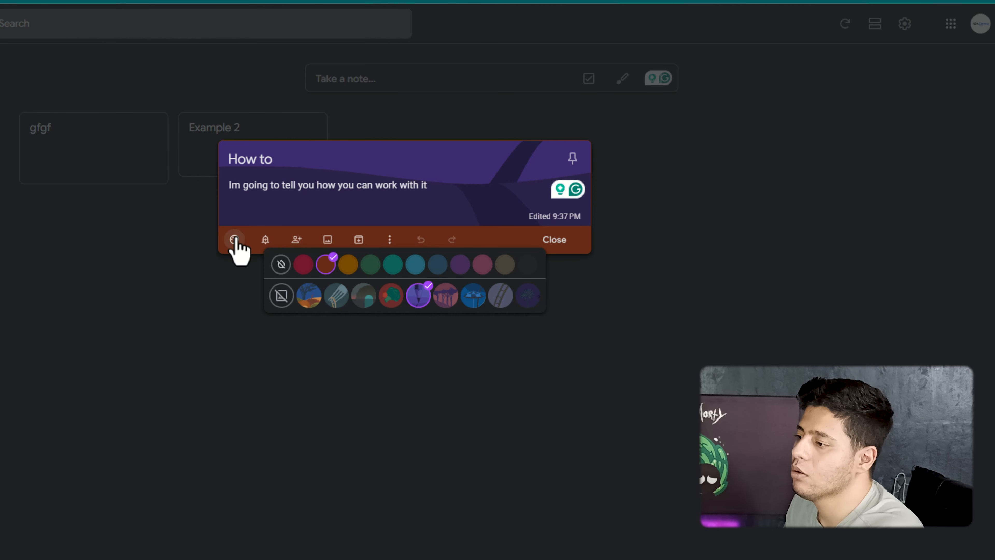
click(283, 296)
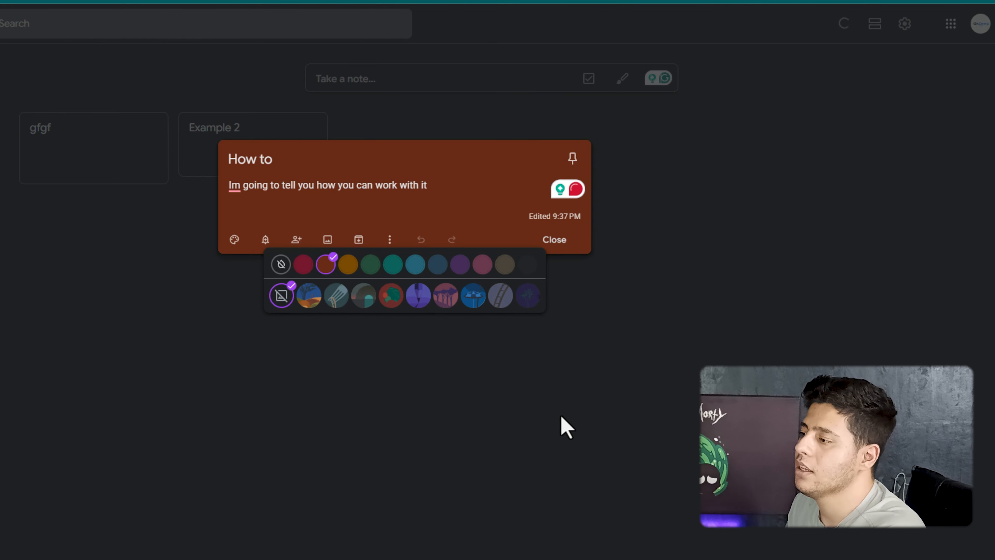
click(584, 404)
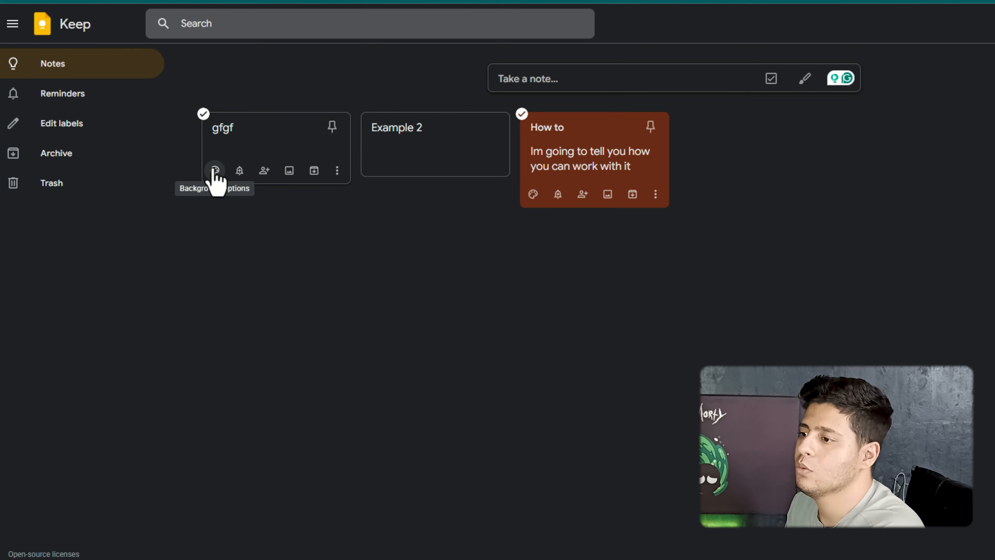
Step: Set the background colour of the "gfgf" note to green
click(214, 169)
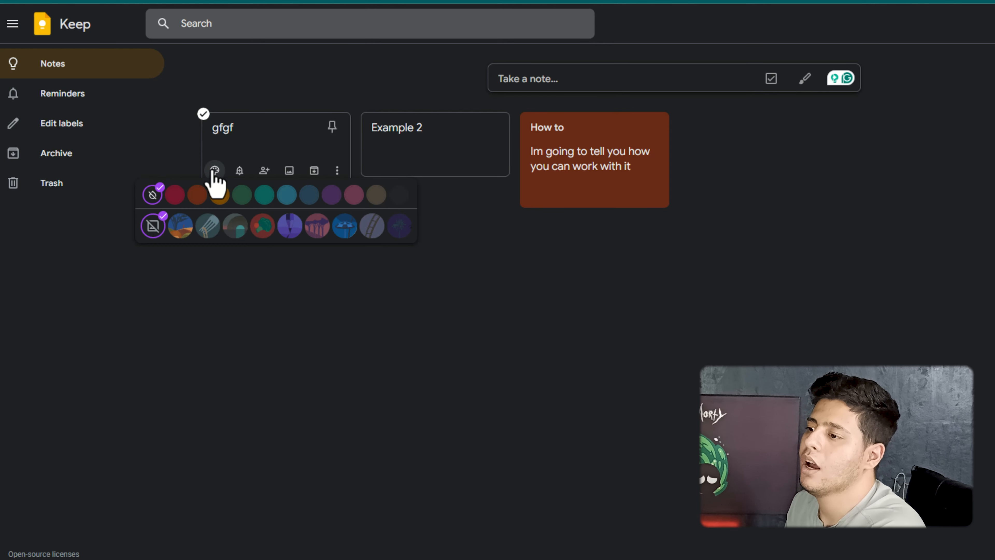
click(246, 196)
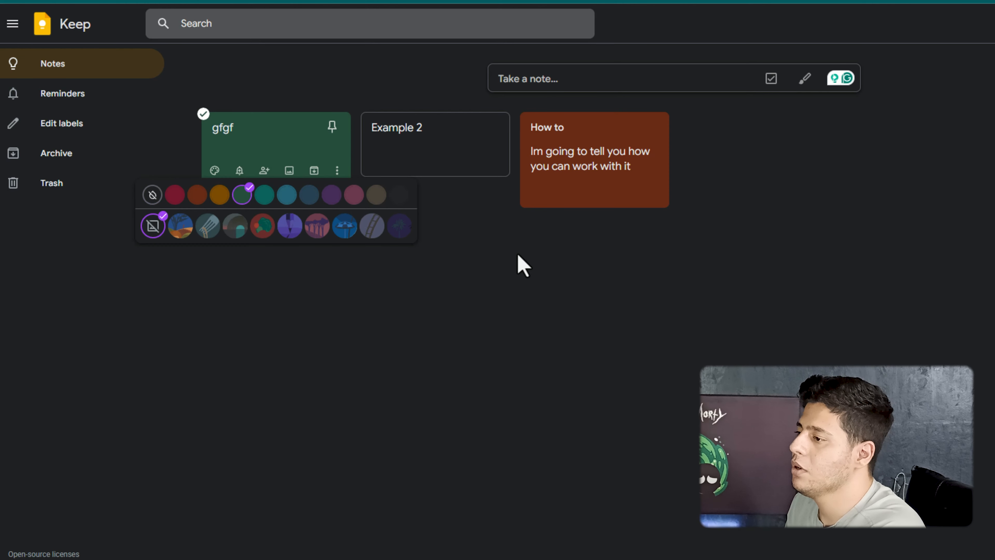
Step: Set the background colour of the "Example 2" note to pink
click(371, 164)
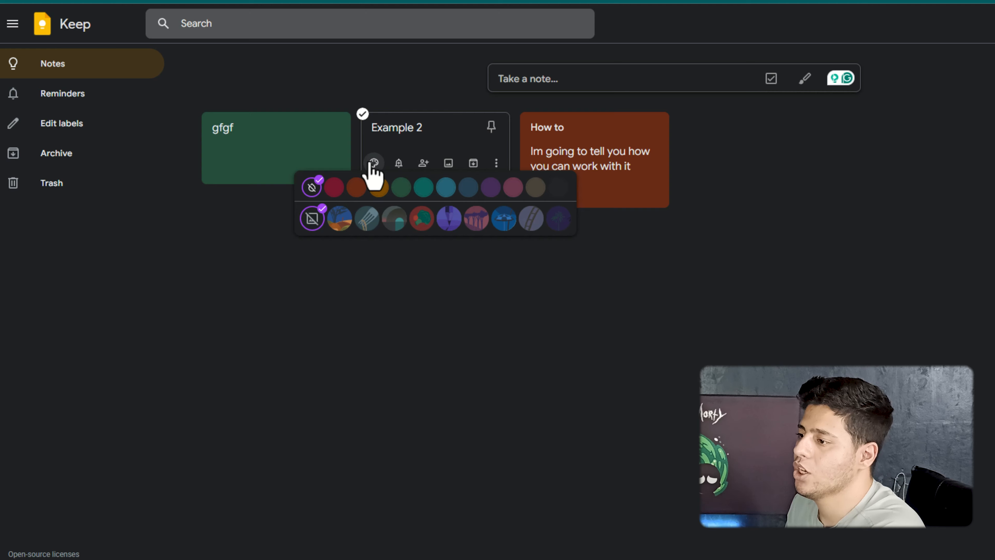
click(512, 188)
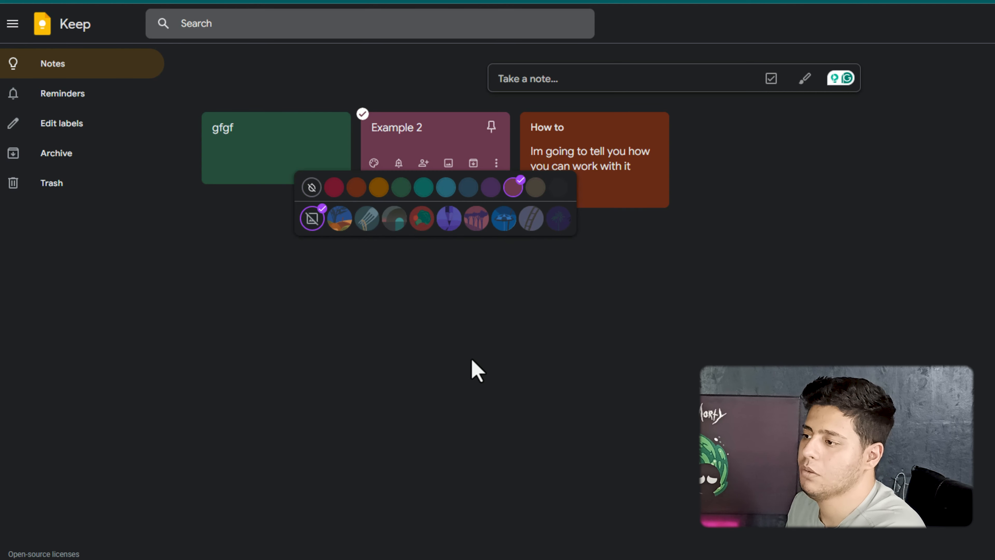
Step: Create a note titled "How to Number 2" and give it the Peach background colour
click(605, 79)
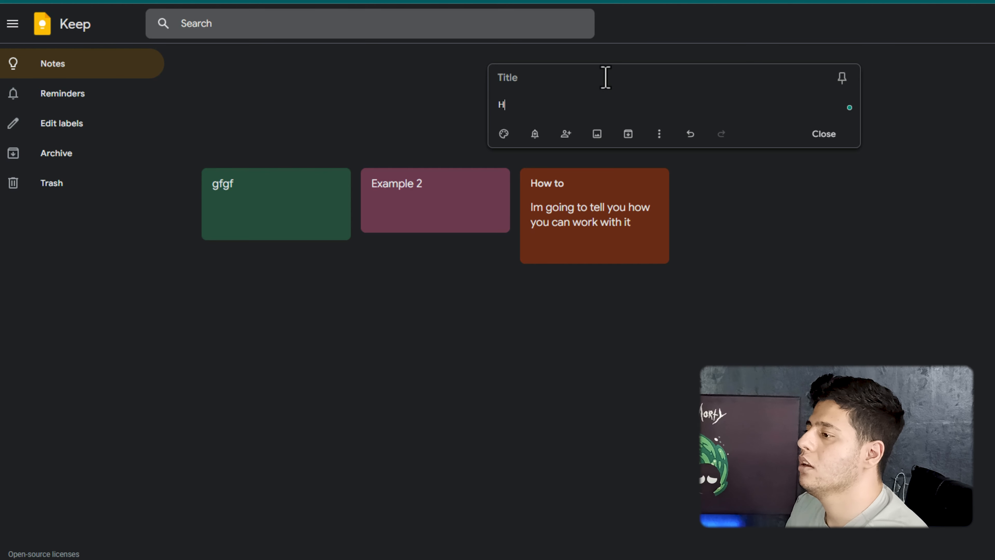
text(How to N)
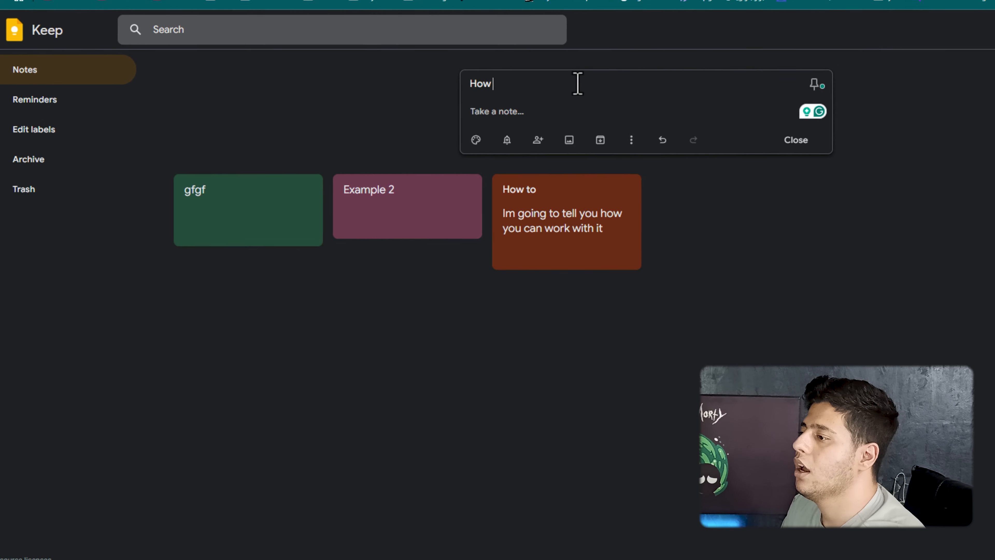
text(umber 2)
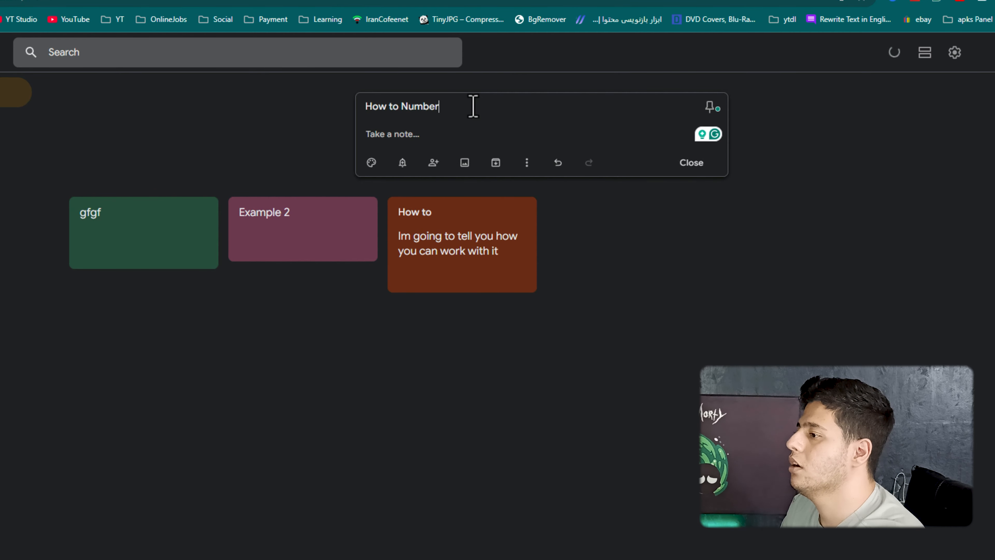
click(700, 168)
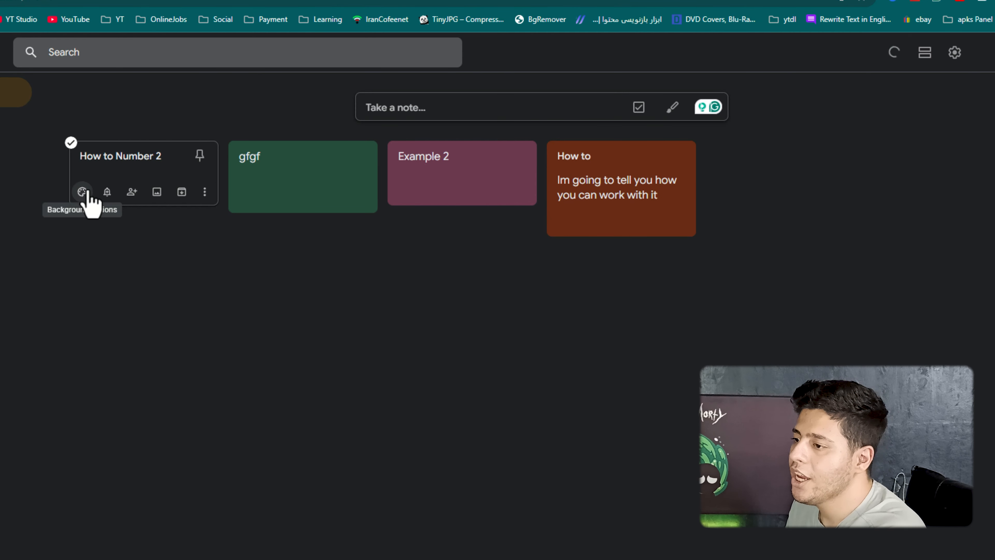
click(82, 192)
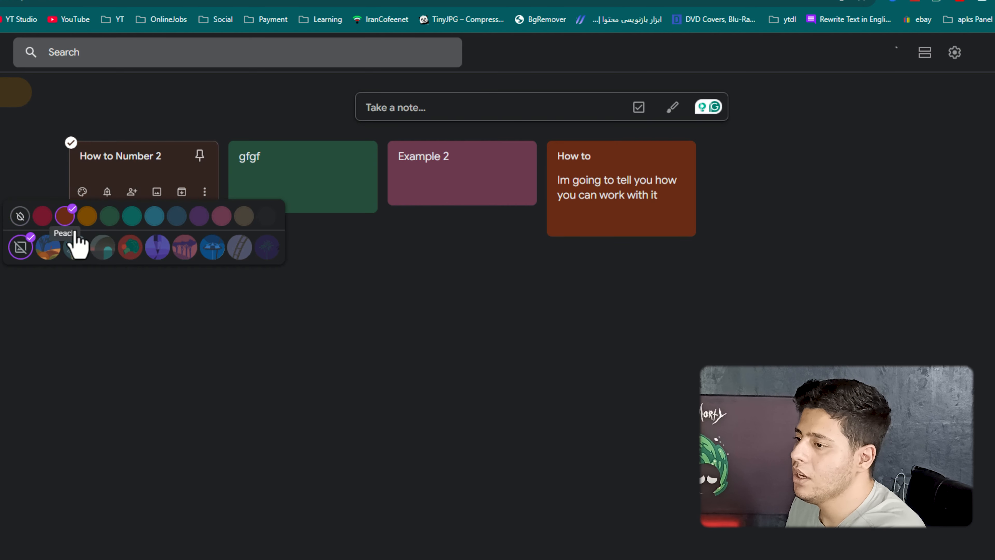
click(65, 216)
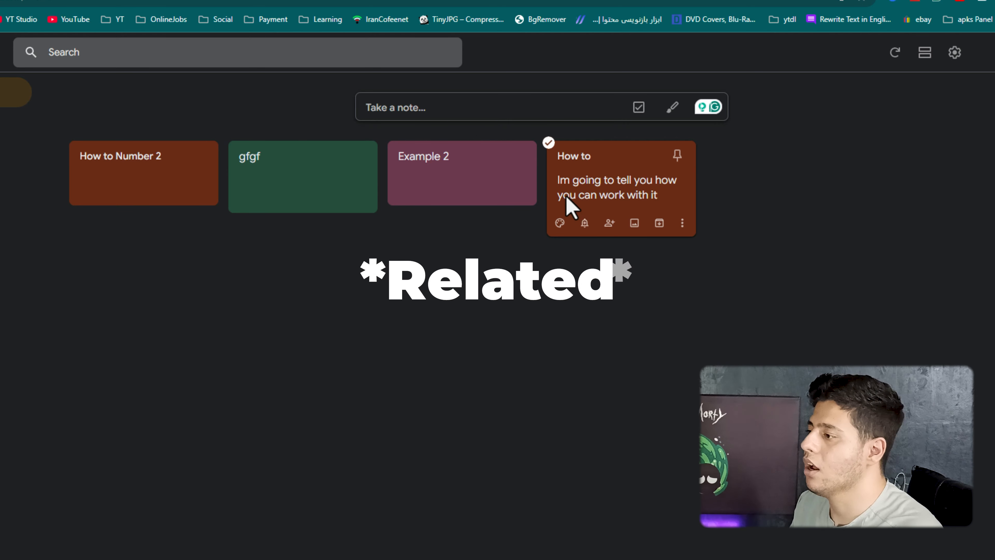
Step: Open the "How to" note and review its reminder options
click(613, 190)
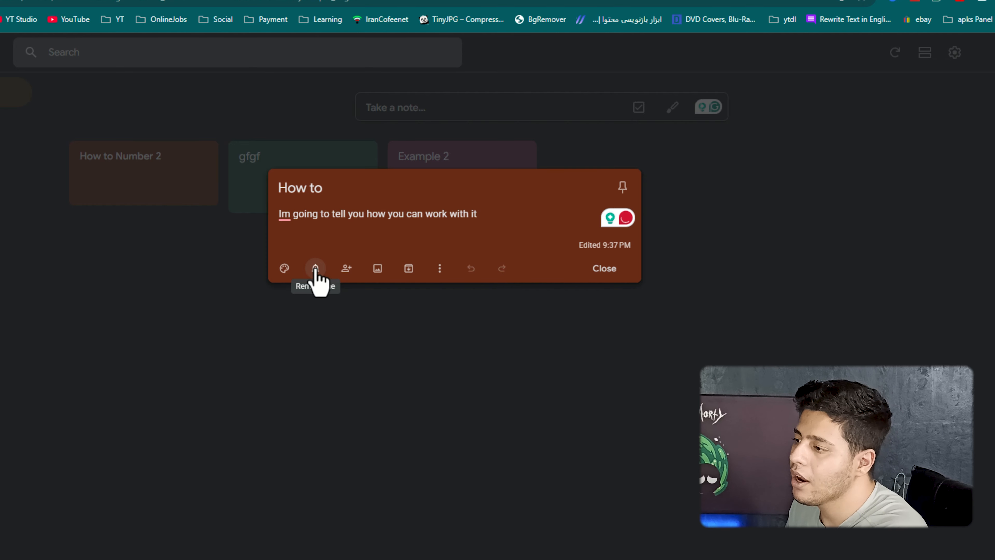
click(317, 269)
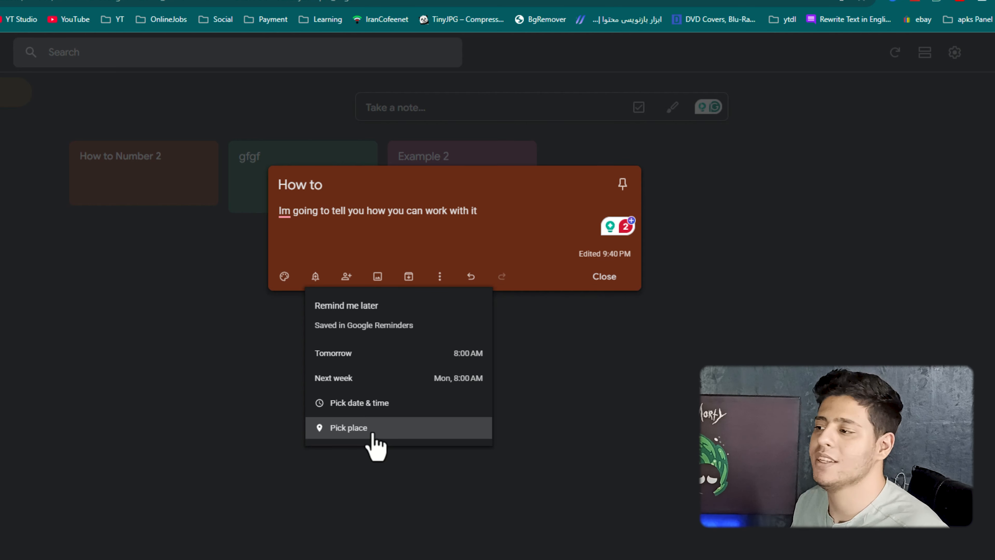
click(447, 231)
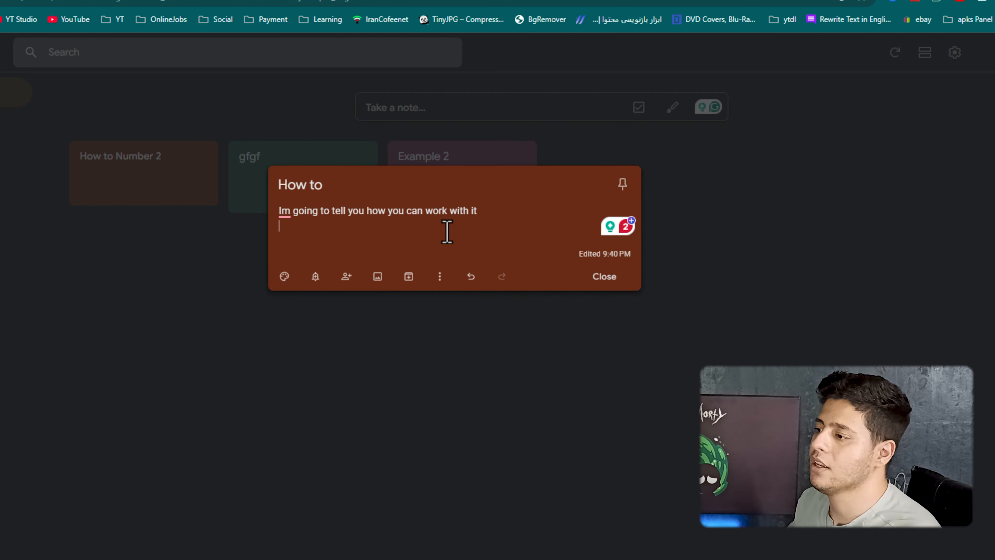
Step: Add the lines "jhdj", "jdhfkjsh\'" and "jodfhkj" below the existing text of the "How to" note
text(jhdj)
key(Return)
text(jd)
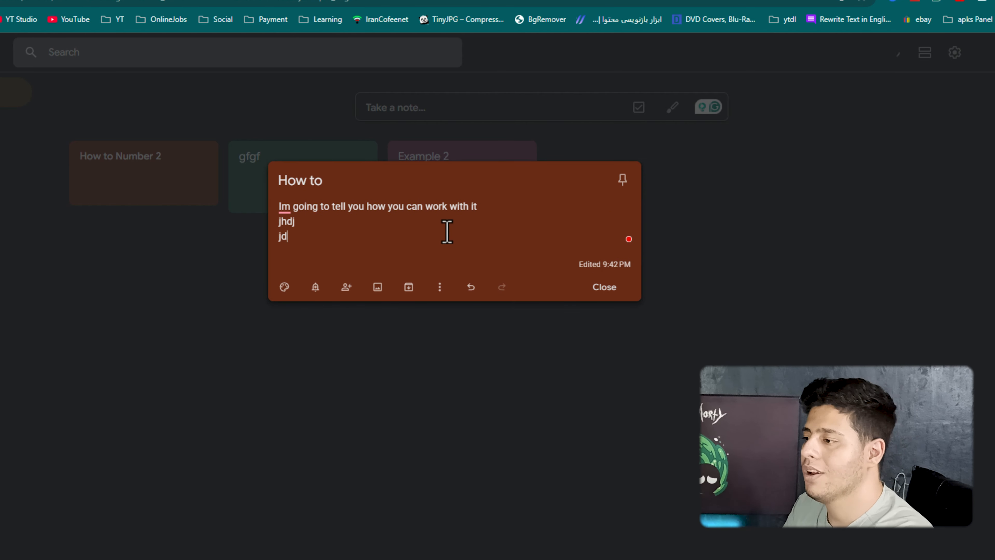
text(hfkjsh\')
key(Return)
text(jodfhkj)
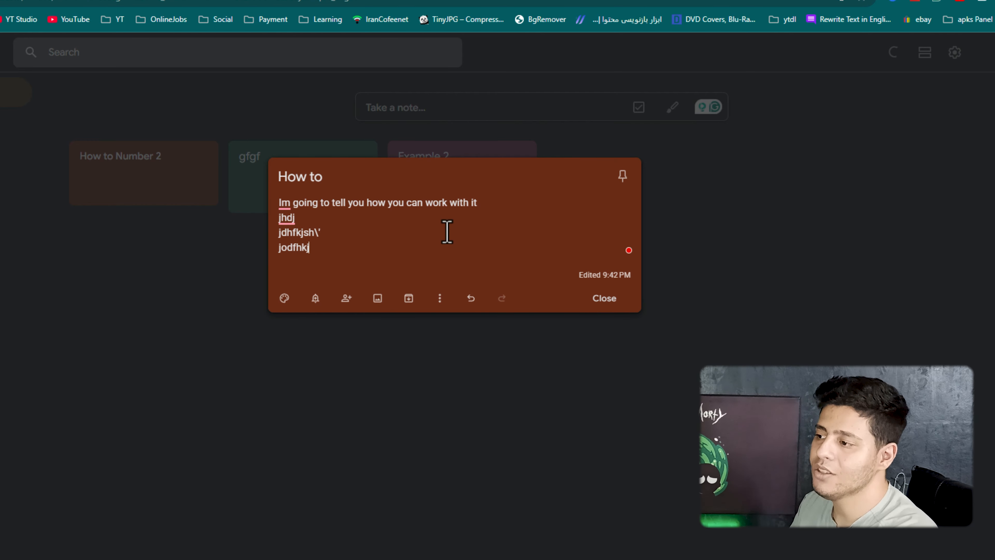
Step: Review the reminder options and the collaborator settings of the "How to" note without changing them
click(316, 299)
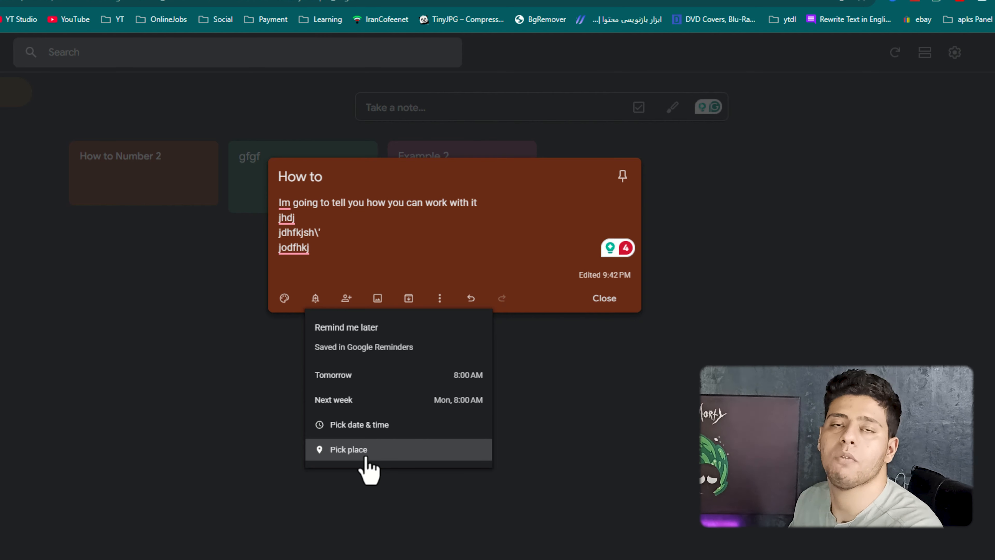
click(360, 234)
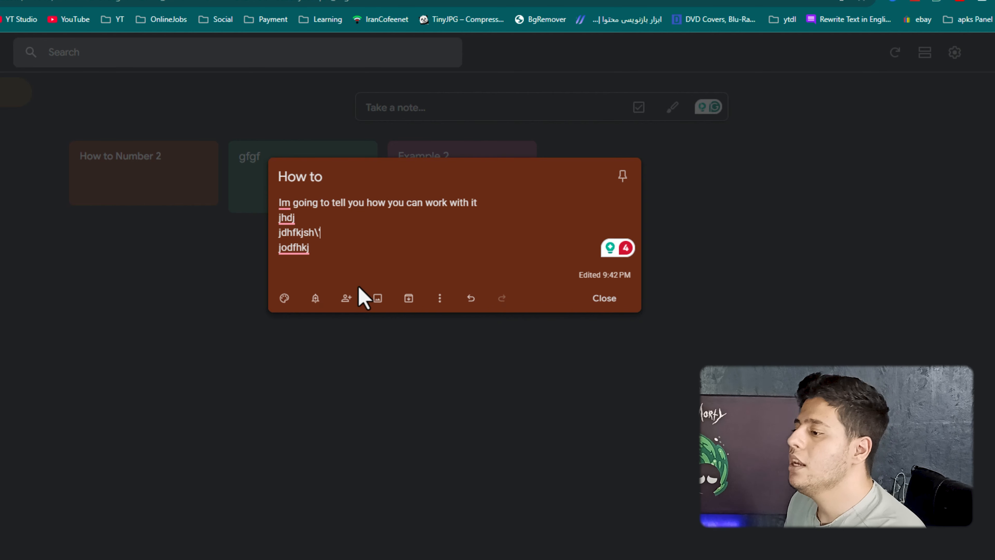
click(346, 298)
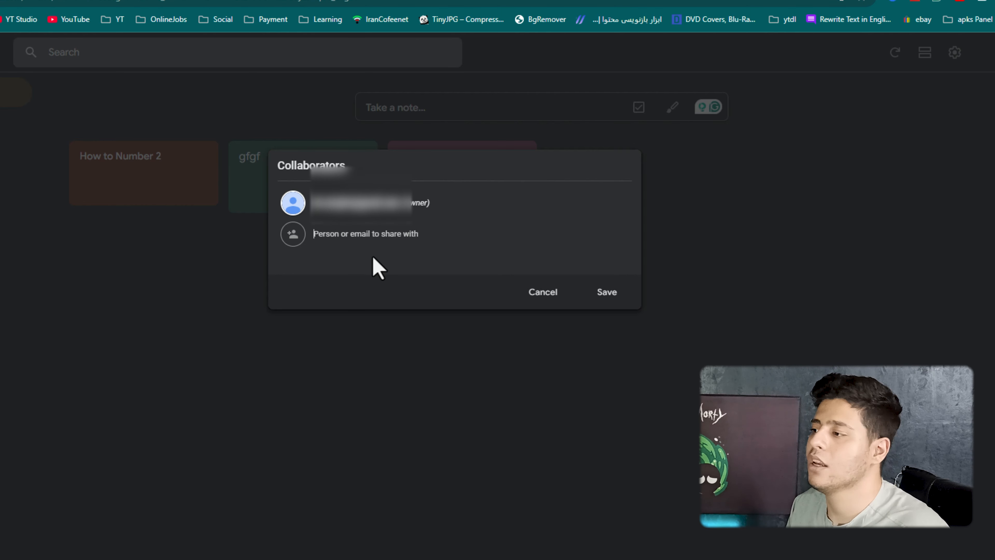
click(553, 292)
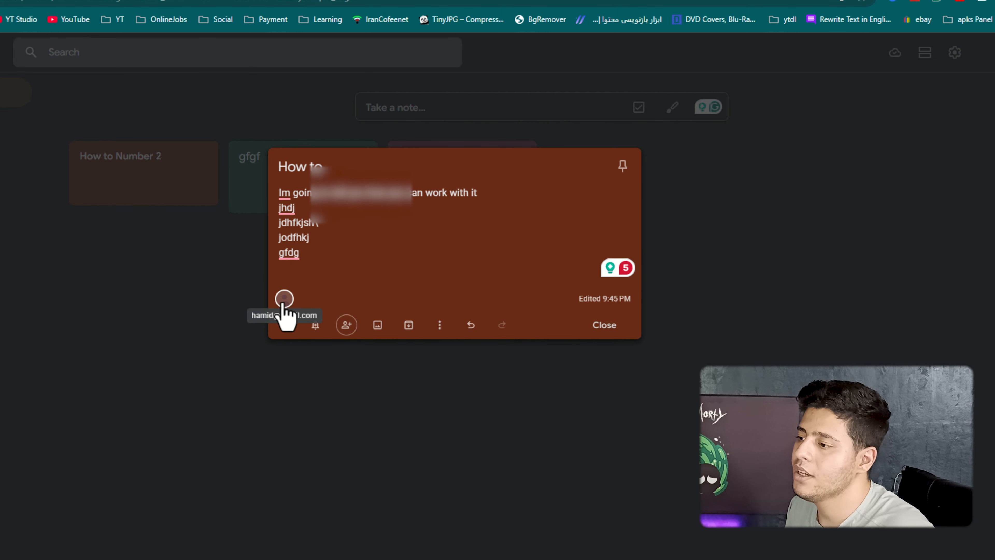
Step: Remove the added collaborator from the "How to" note and save the sharing settings
click(346, 325)
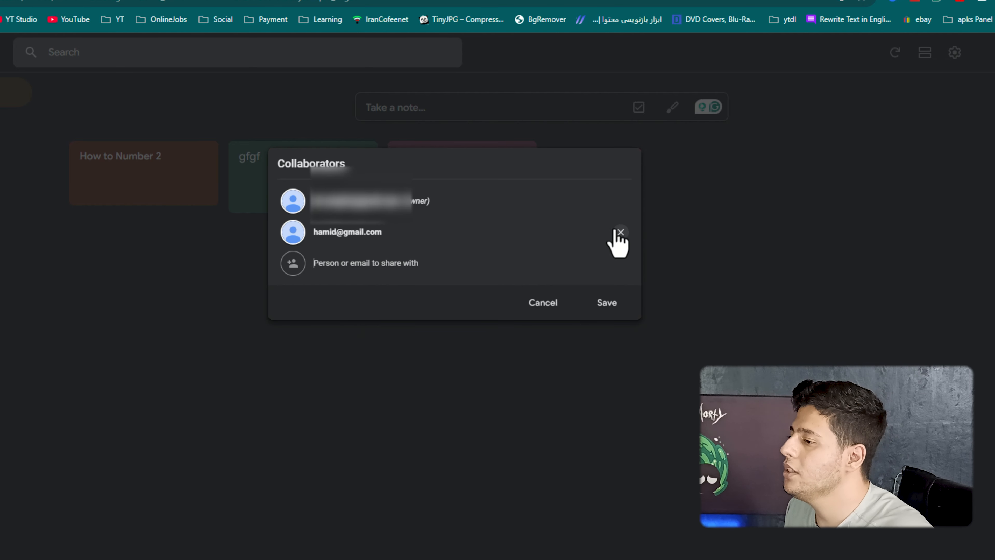
click(619, 232)
click(611, 292)
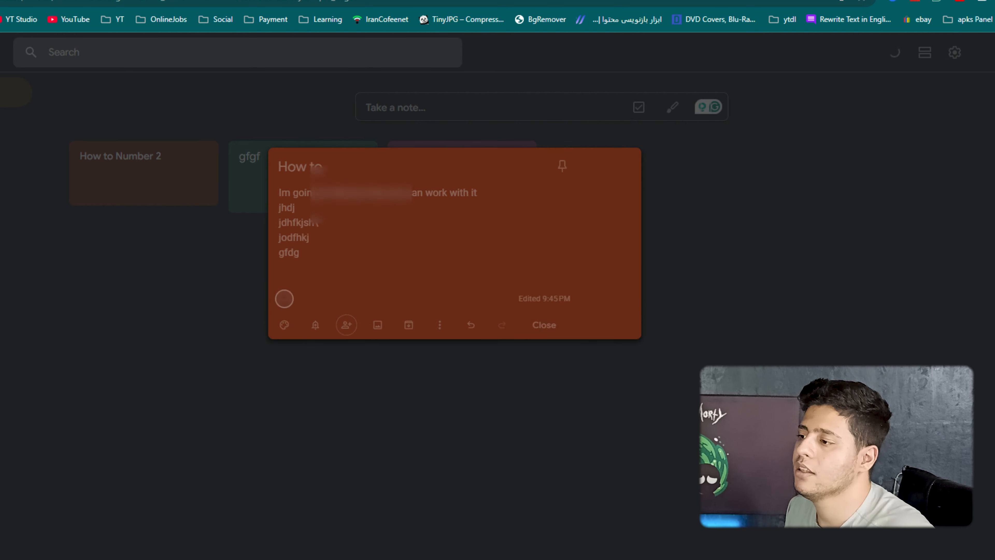
Step: Add the Microsoft Office thumbnail image from the computer to the "How to" note
click(378, 320)
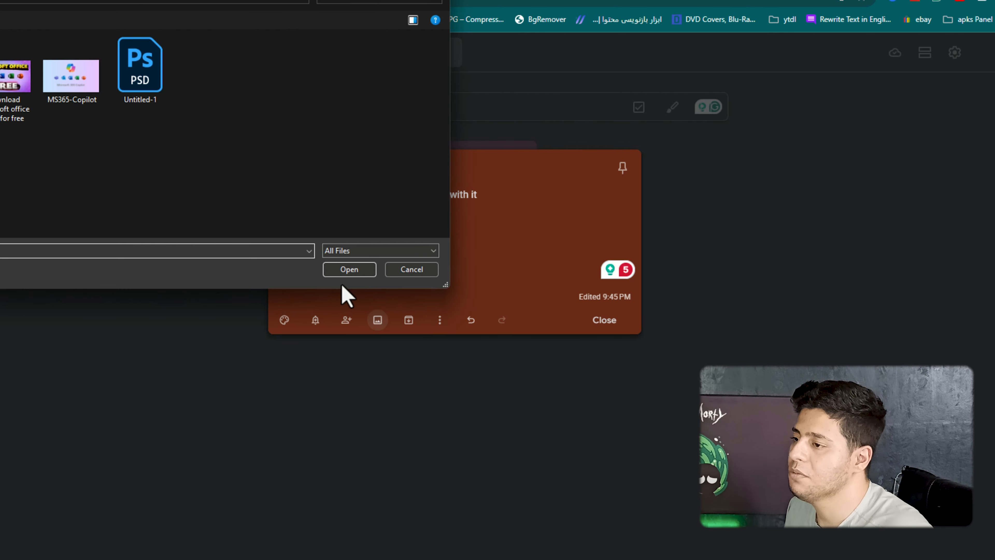
double_click(22, 93)
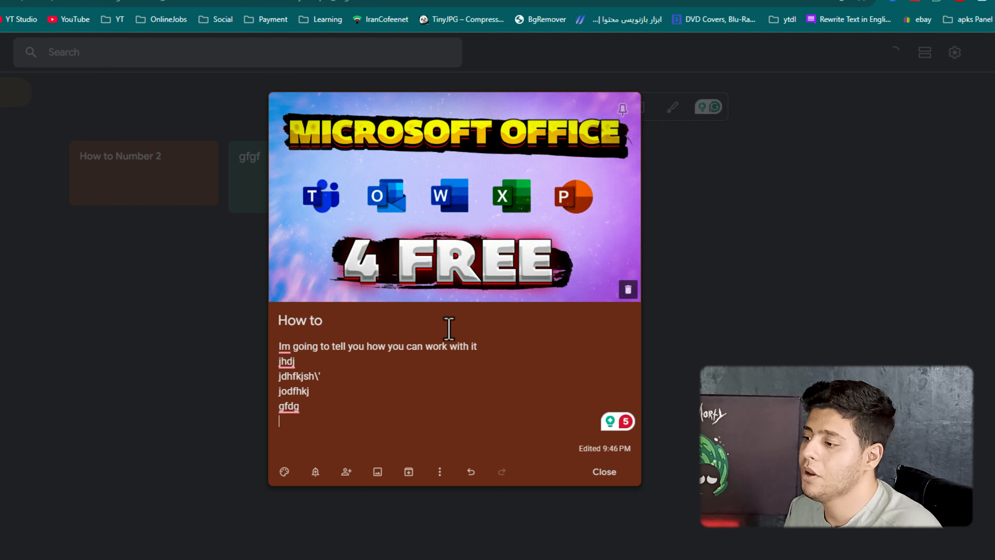
click(378, 473)
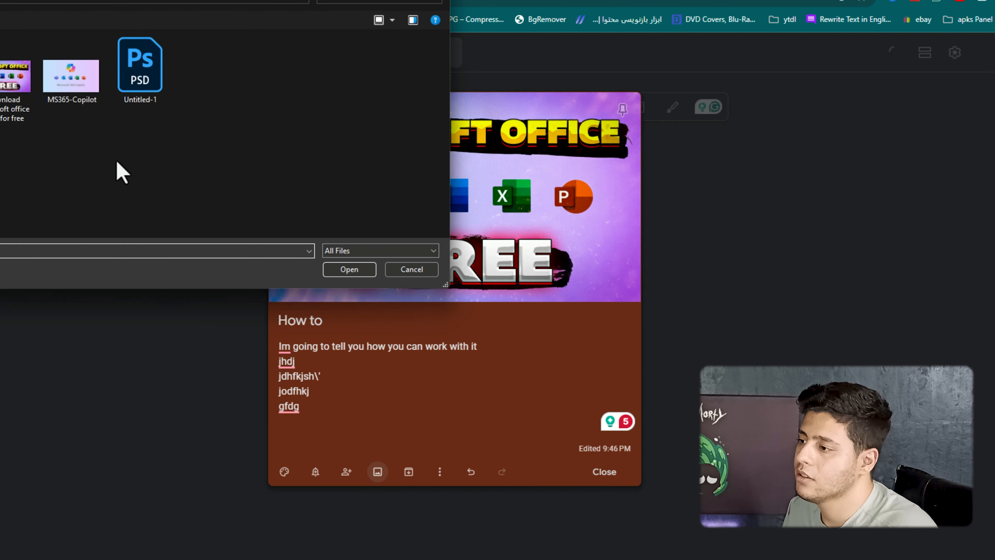
click(415, 273)
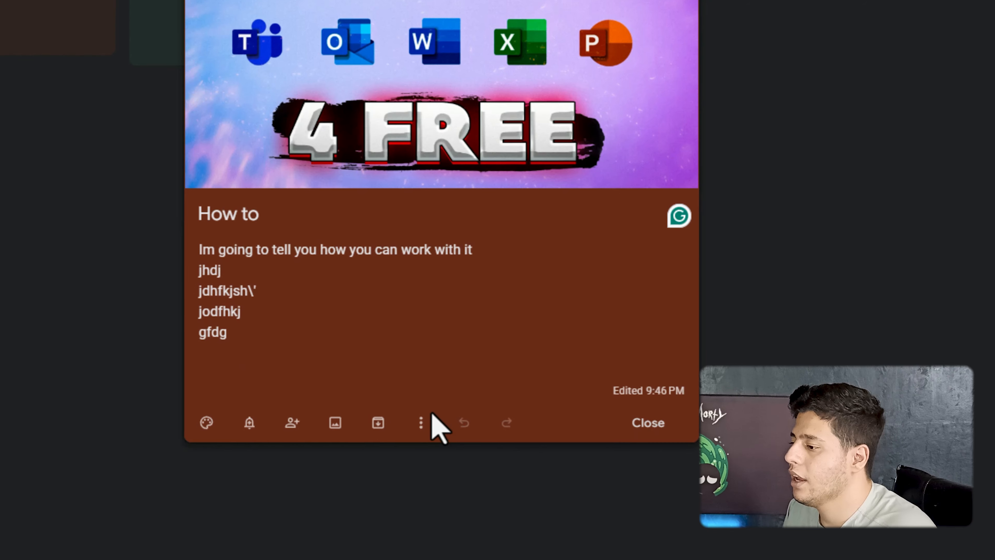
Step: Create the label "Youtube" on the "How to" note and close the note
click(421, 425)
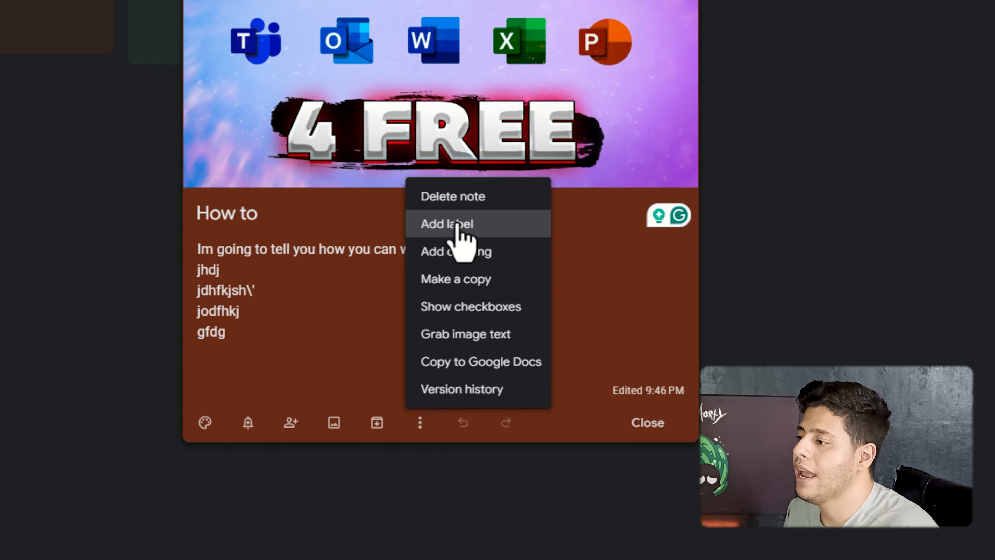
click(456, 223)
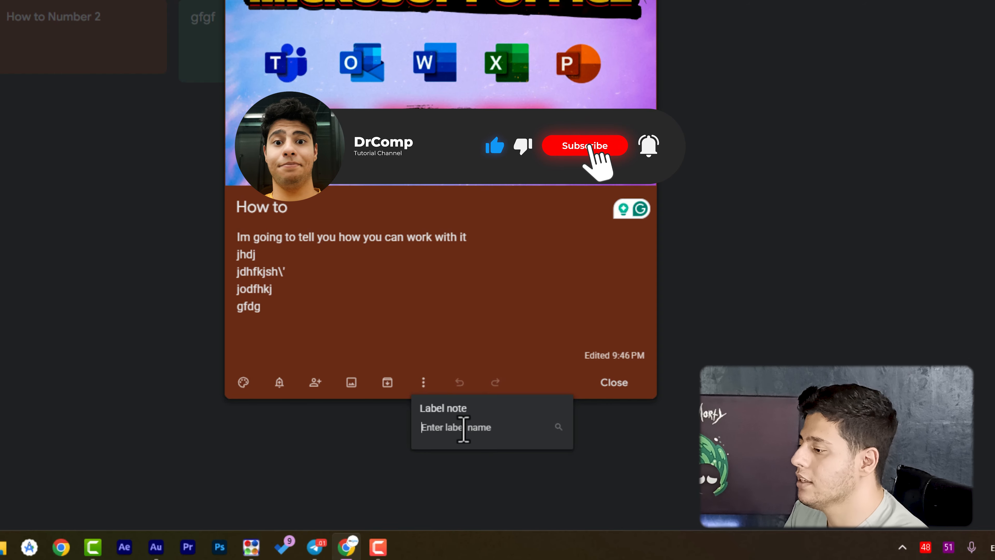
text(Youtu)
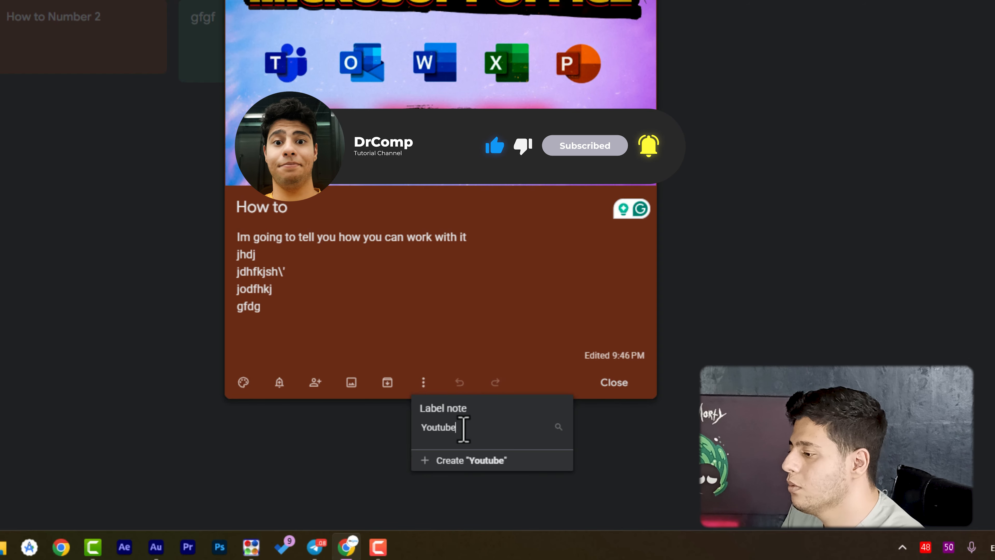
text(be)
key(Return)
click(614, 382)
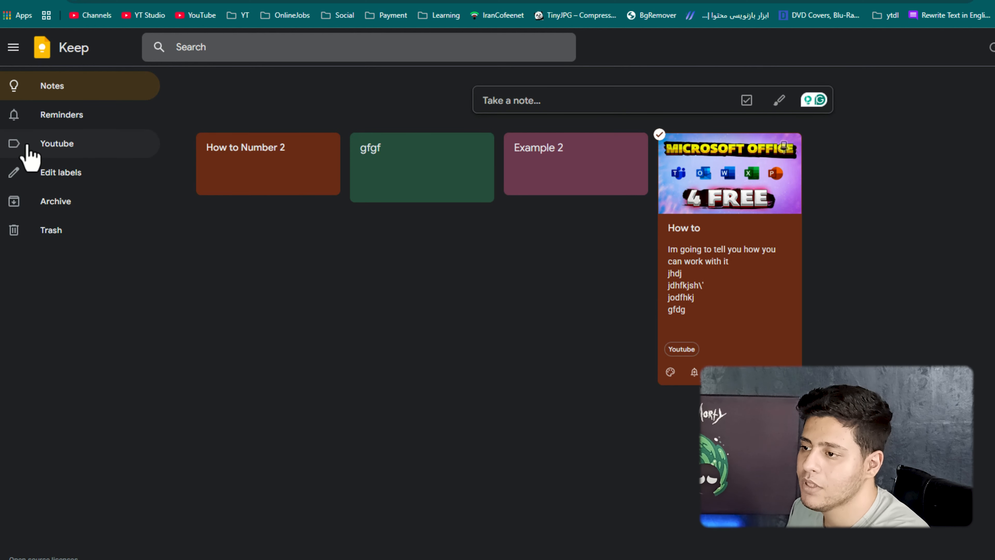
Step: Show the notes labelled "Youtube" and create a new label named "Work"
click(58, 143)
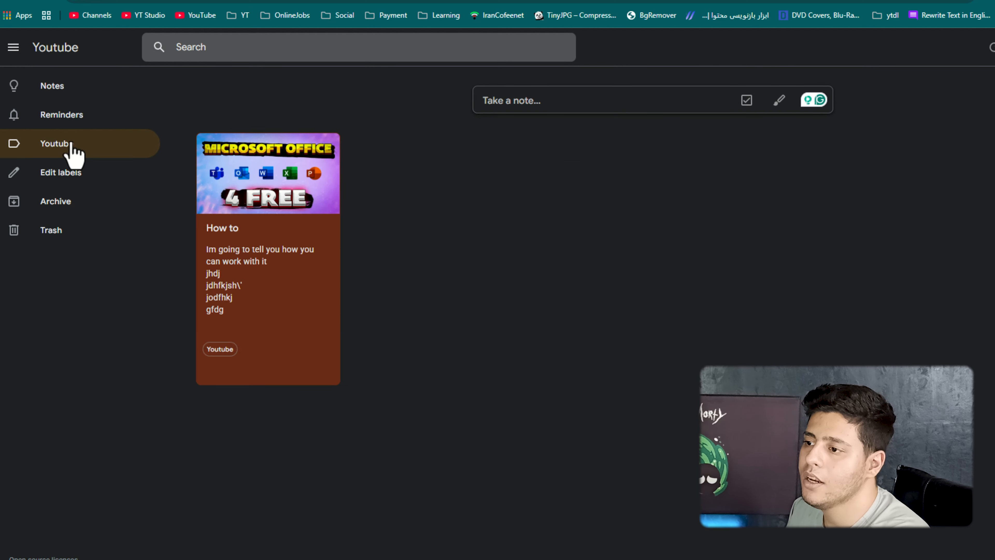
click(74, 178)
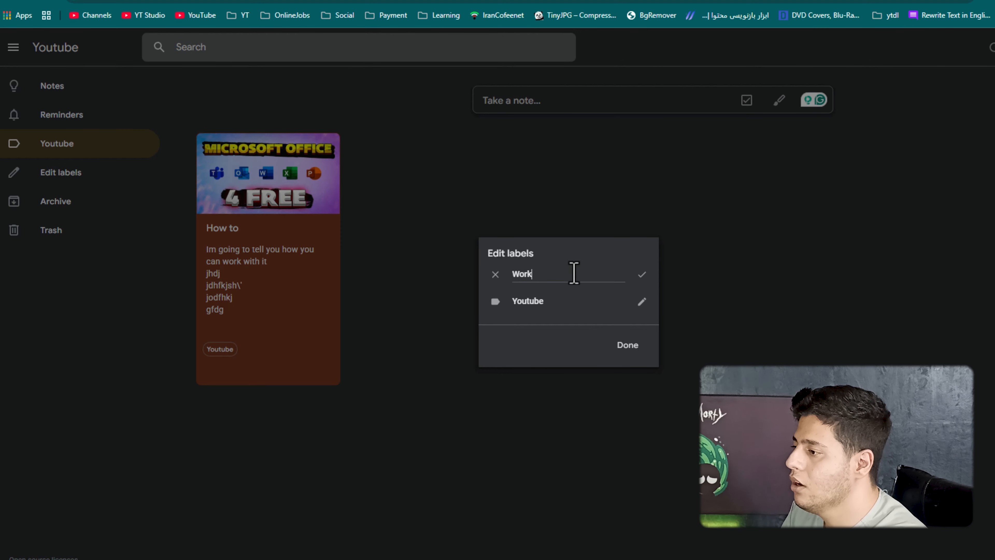
key(Return)
click(633, 363)
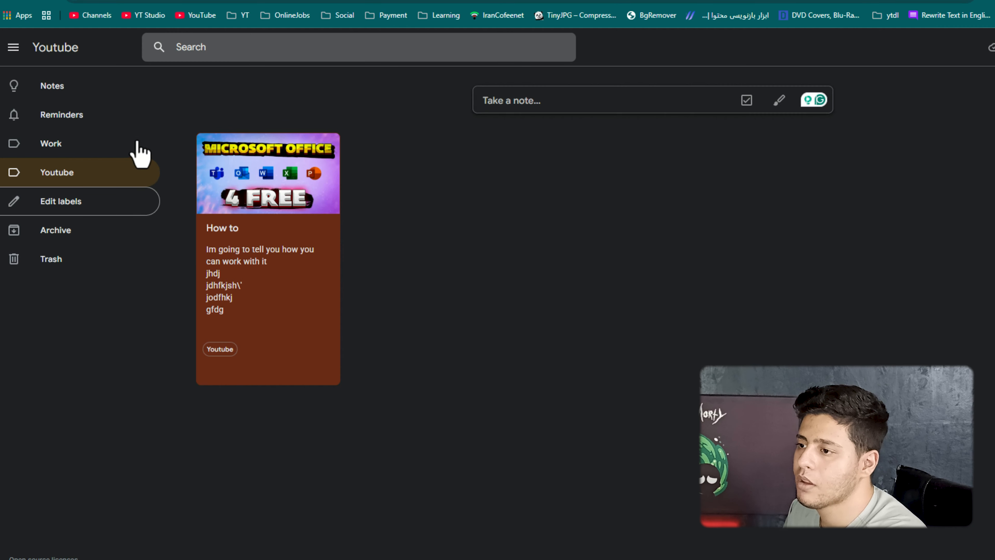
Step: Return to all notes and assign the "Youtube" label to the "How to Number 2" note
click(100, 92)
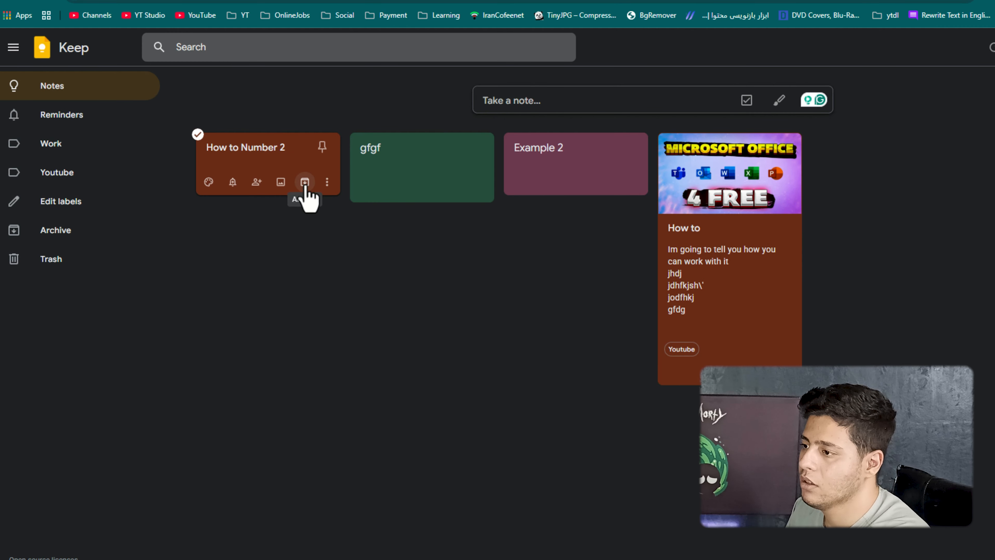
click(326, 183)
click(338, 224)
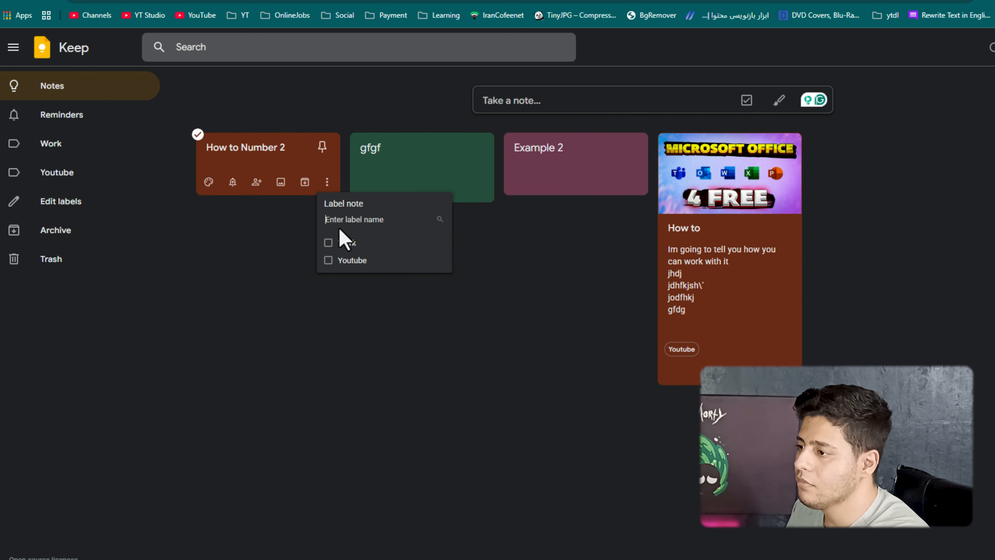
click(333, 260)
click(446, 310)
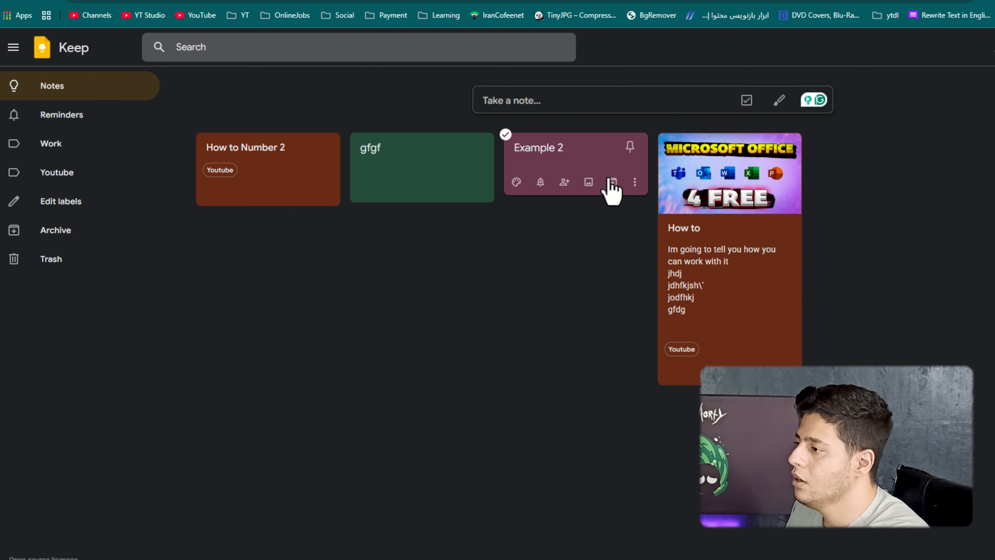
Step: Assign the "Work" label to the "Example 2" note
click(635, 183)
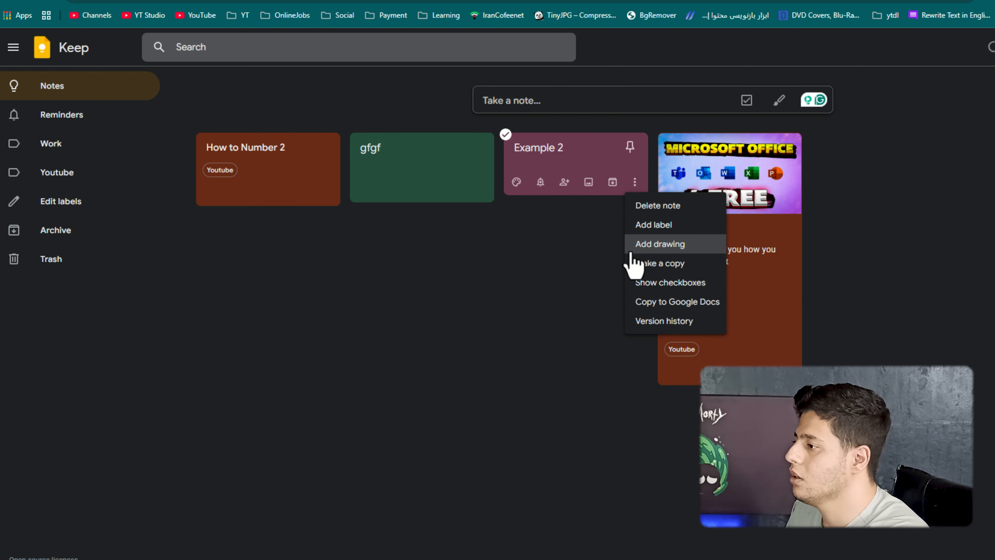
click(650, 224)
click(636, 243)
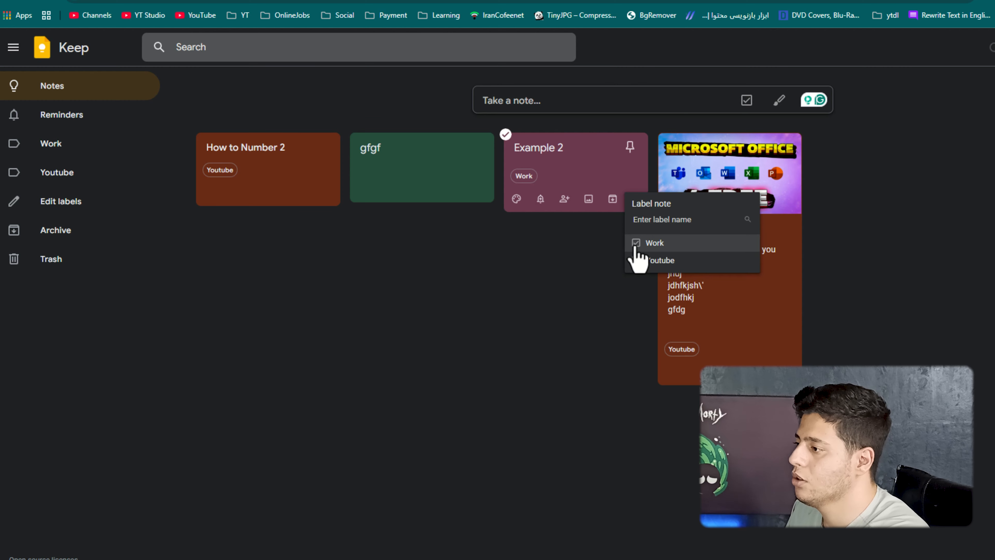
Step: View the notes labelled "Work" and those labelled "Youtube", and return to all notes
click(548, 304)
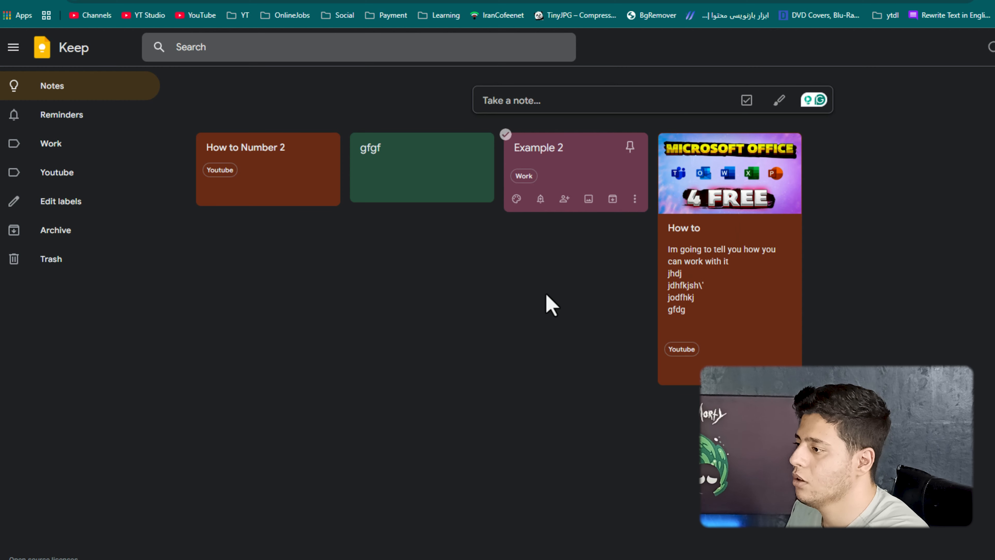
click(55, 145)
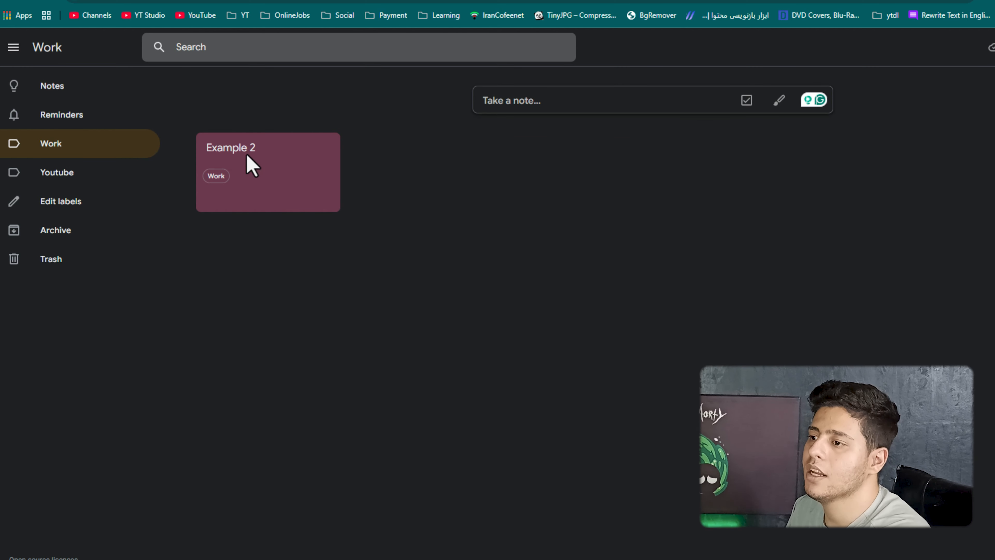
click(76, 176)
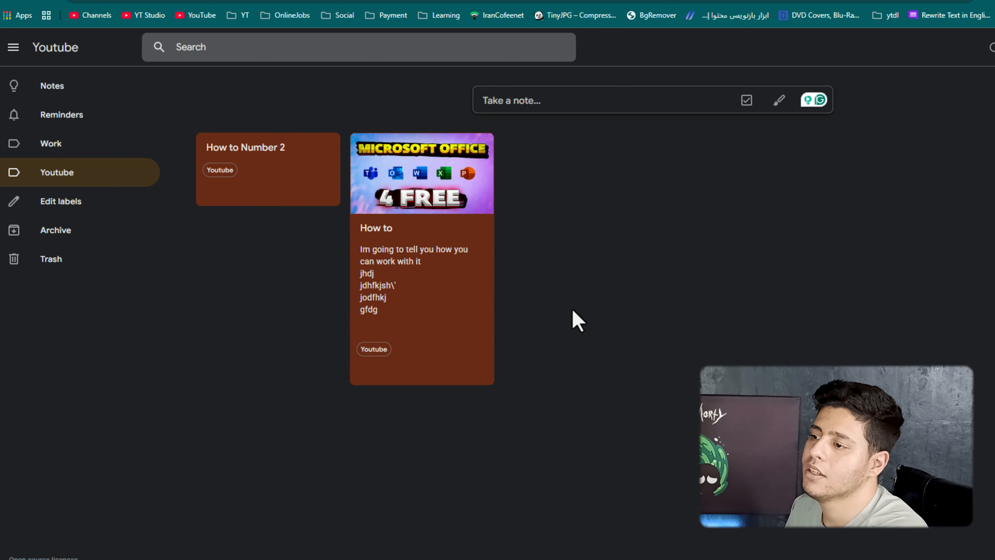
click(84, 88)
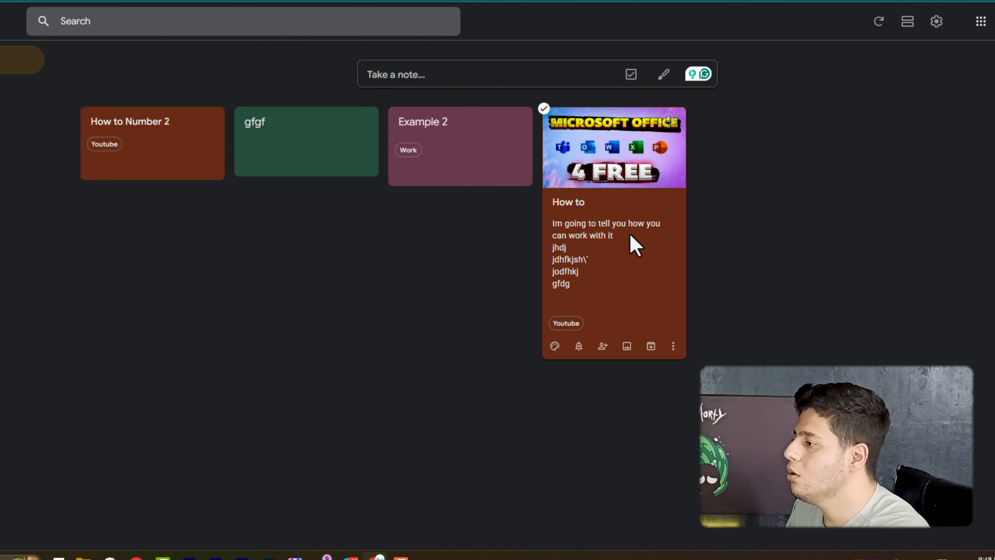
Step: Open the "How to" note, add the "Work" label, and remove both the "Work" and "Youtube" labels from it
click(629, 245)
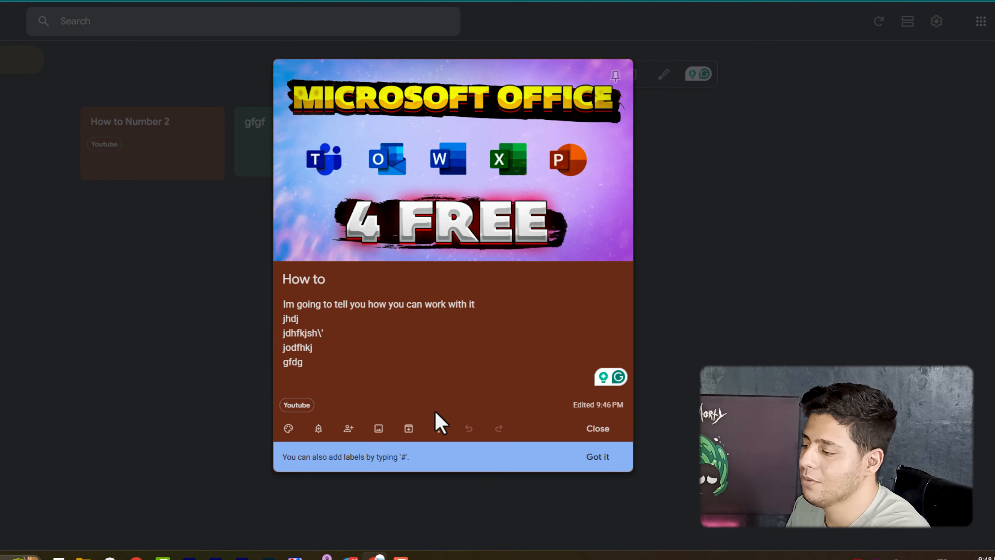
click(439, 428)
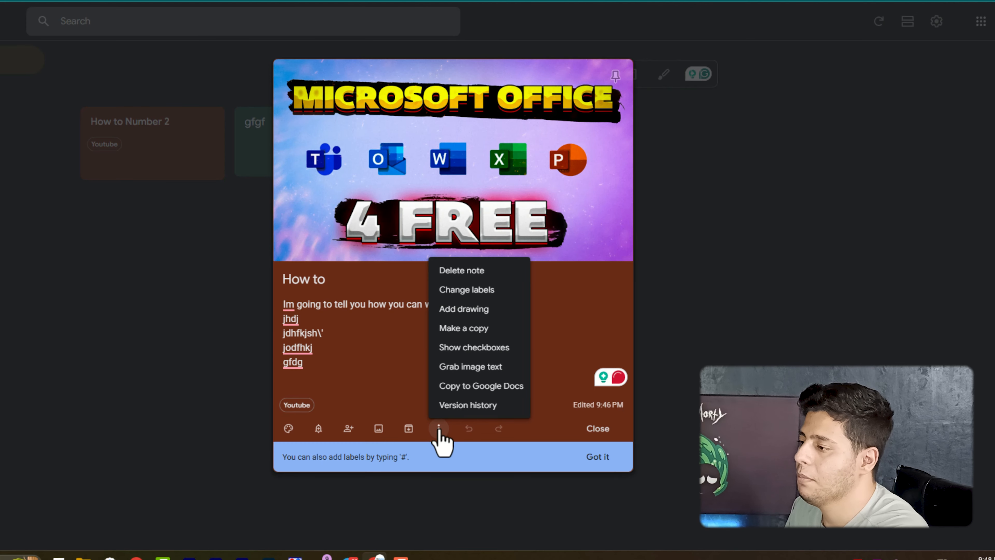
click(497, 289)
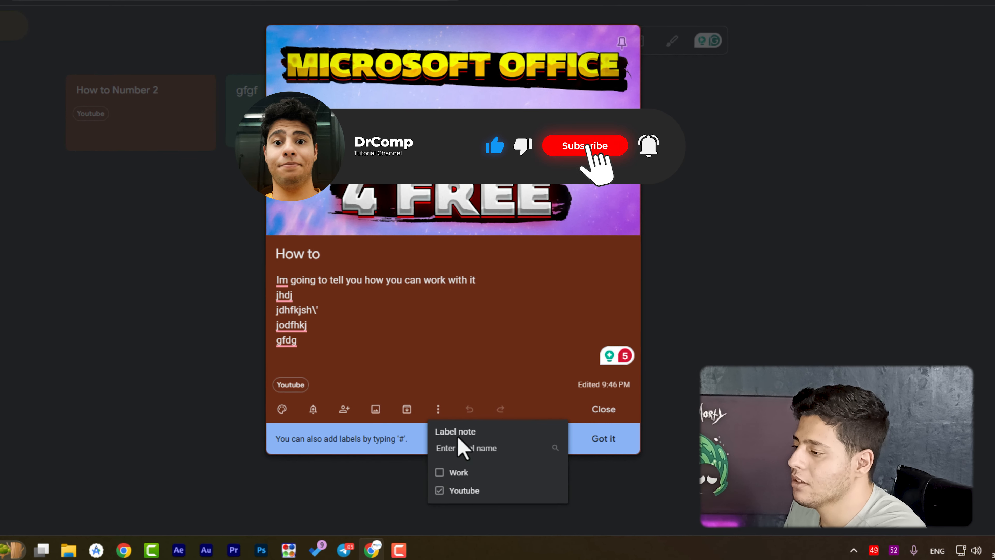
click(443, 471)
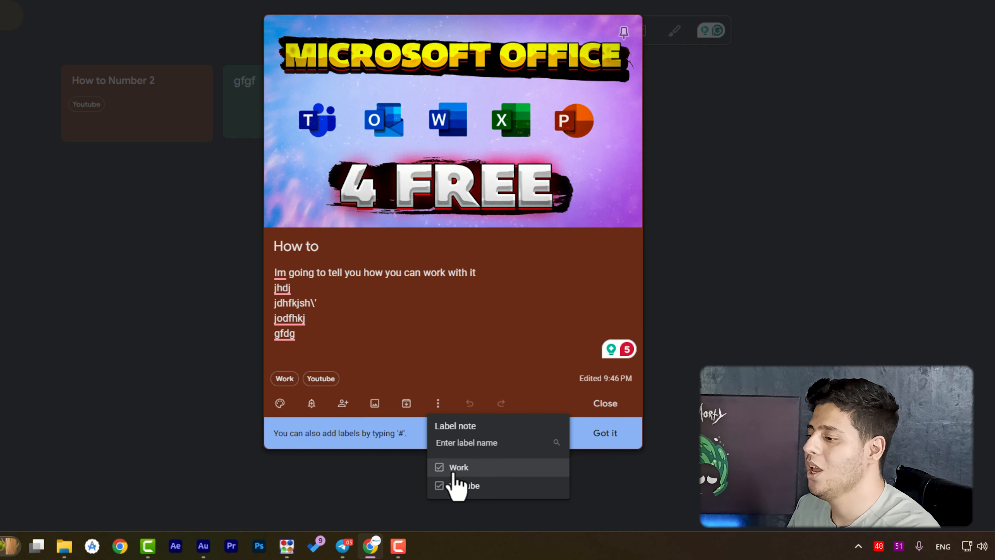
click(439, 467)
click(439, 485)
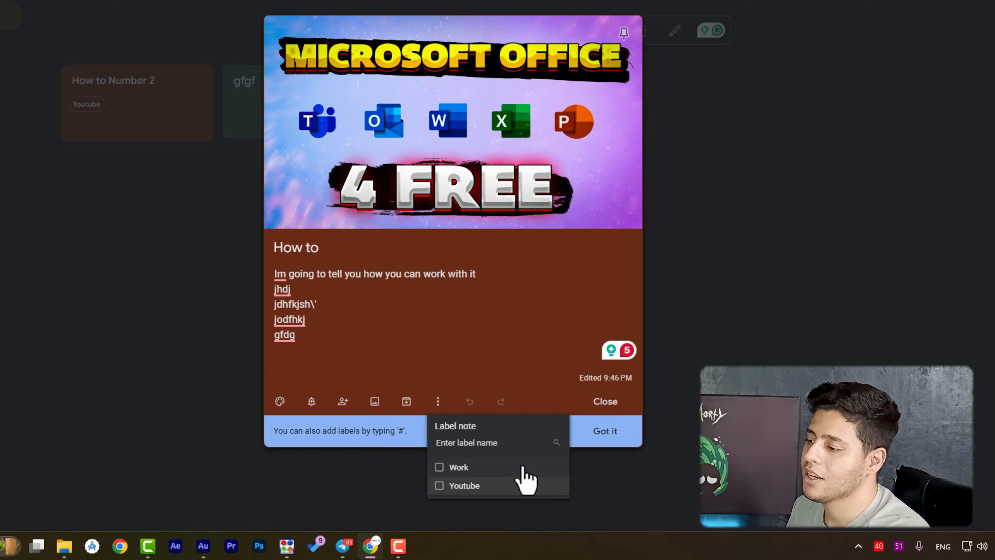
click(466, 343)
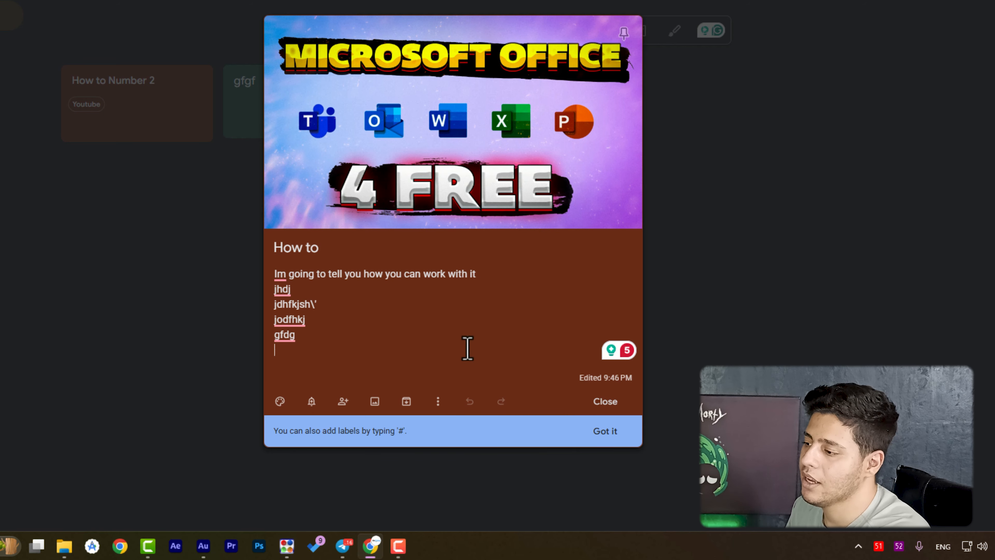
Step: Assign the "Youtube" label to the open "How to" note
click(438, 401)
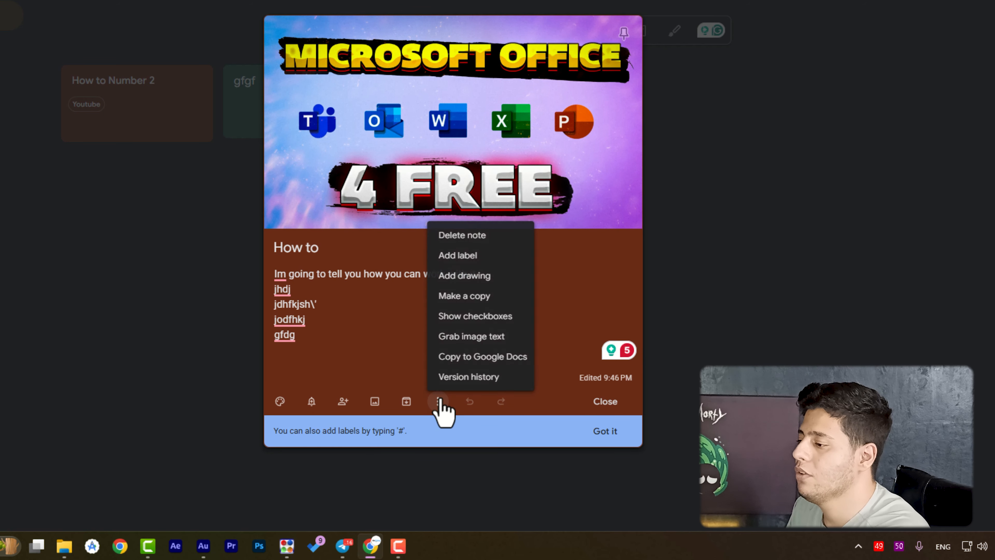
click(466, 256)
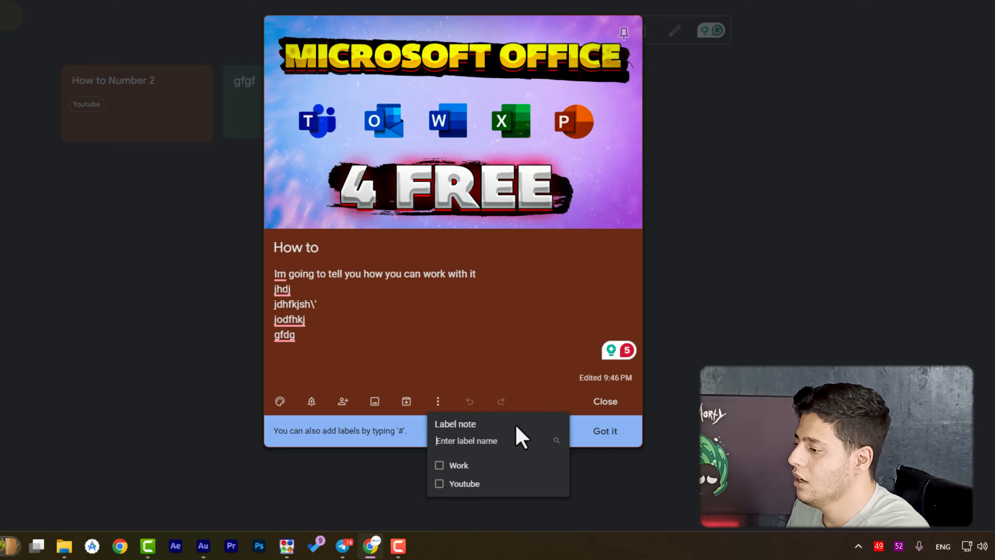
click(458, 484)
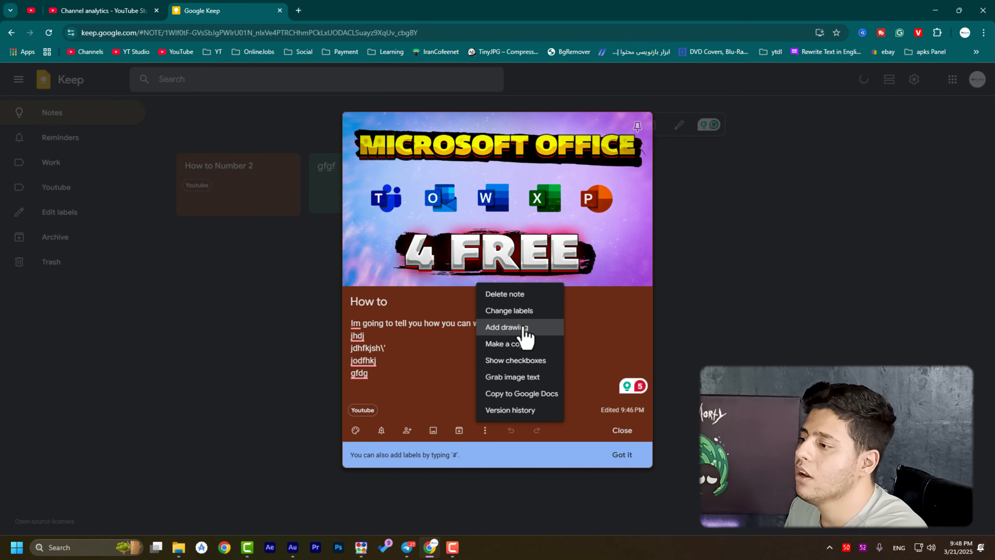
Step: Add a drawing with the handwritten words "Sub Me" to the "How to" note and return to the note
click(540, 330)
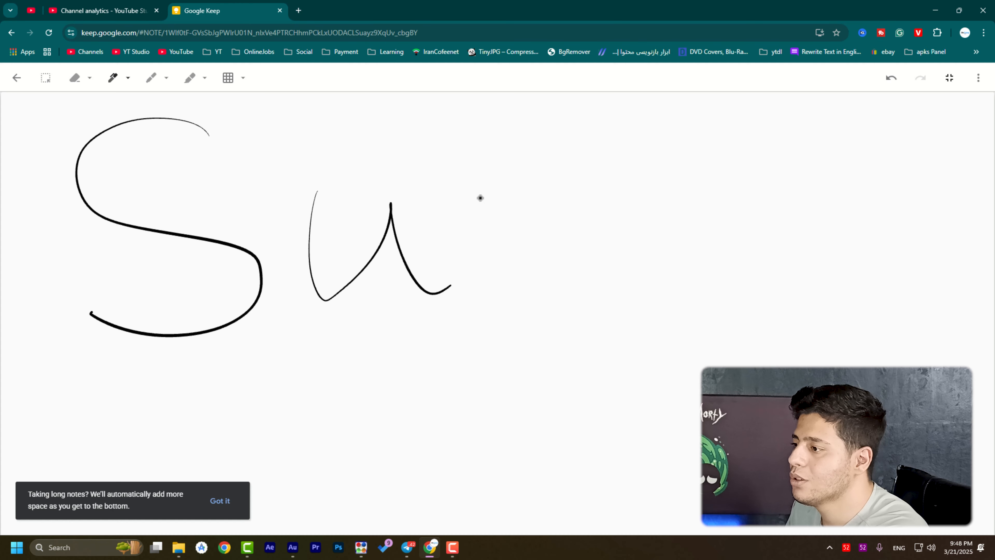
drag(471, 141, 496, 274)
mouse_move(668, 324)
mouse_down()
mouse_move(744, 307)
mouse_move(826, 357)
mouse_up()
drag(848, 144, 963, 250)
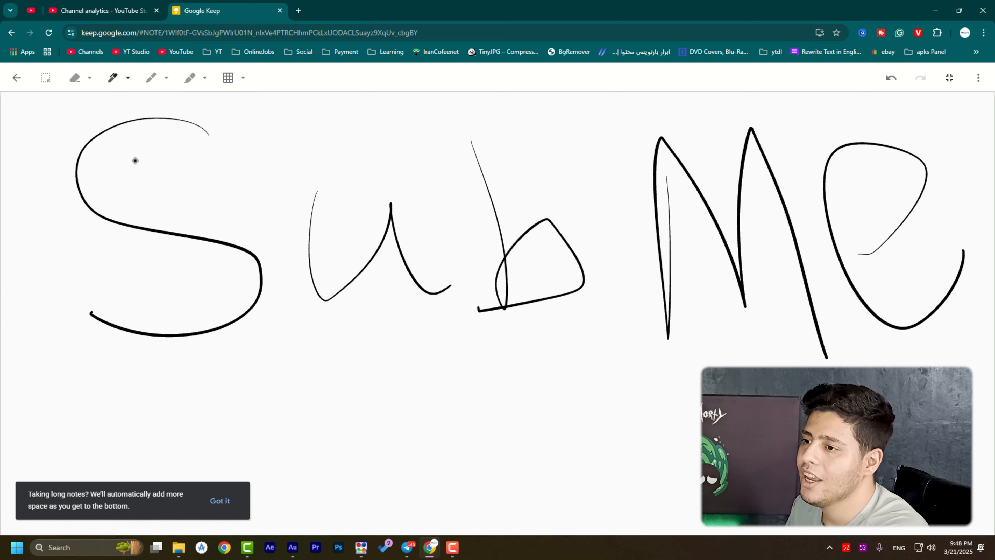
click(15, 79)
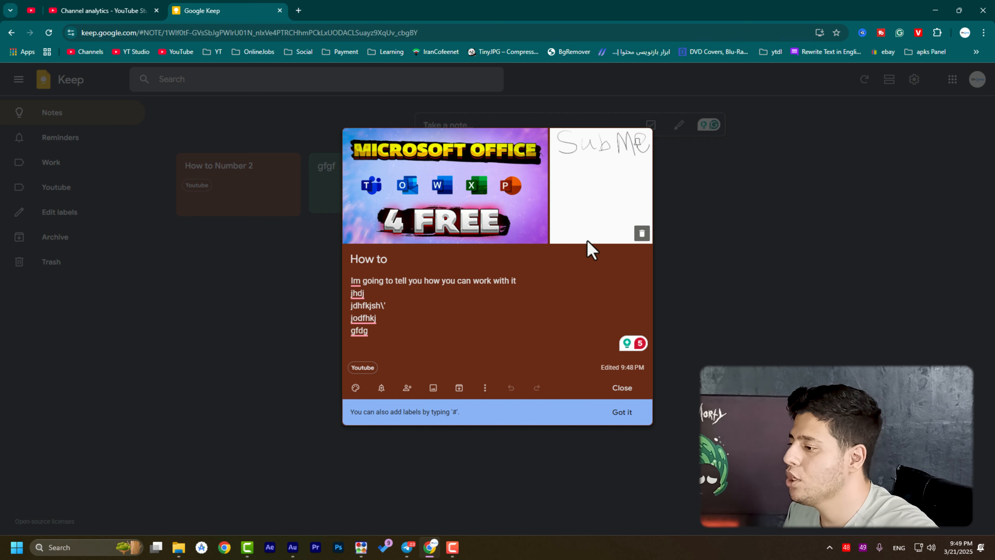
Step: Make a copy of the "How to" note, including its image and drawing
click(486, 389)
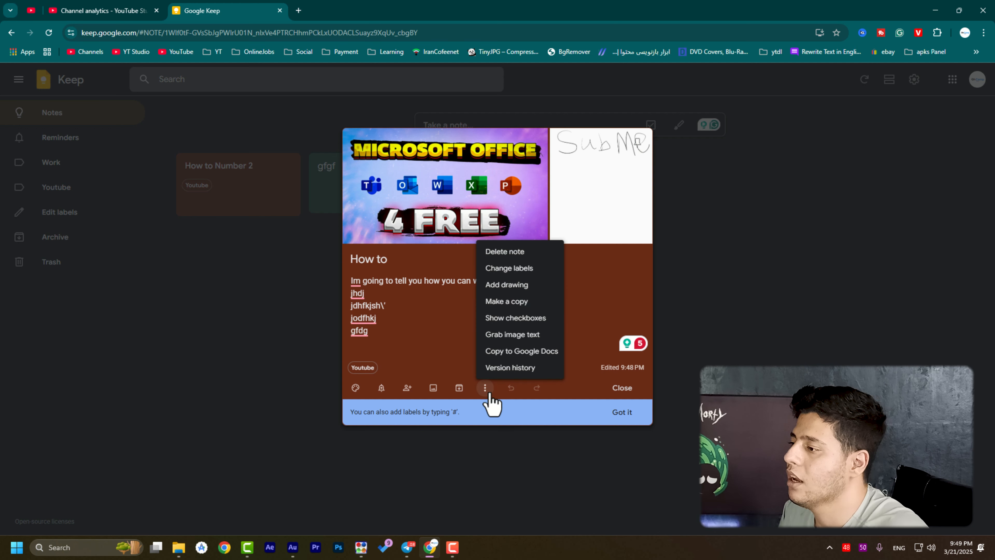
click(522, 305)
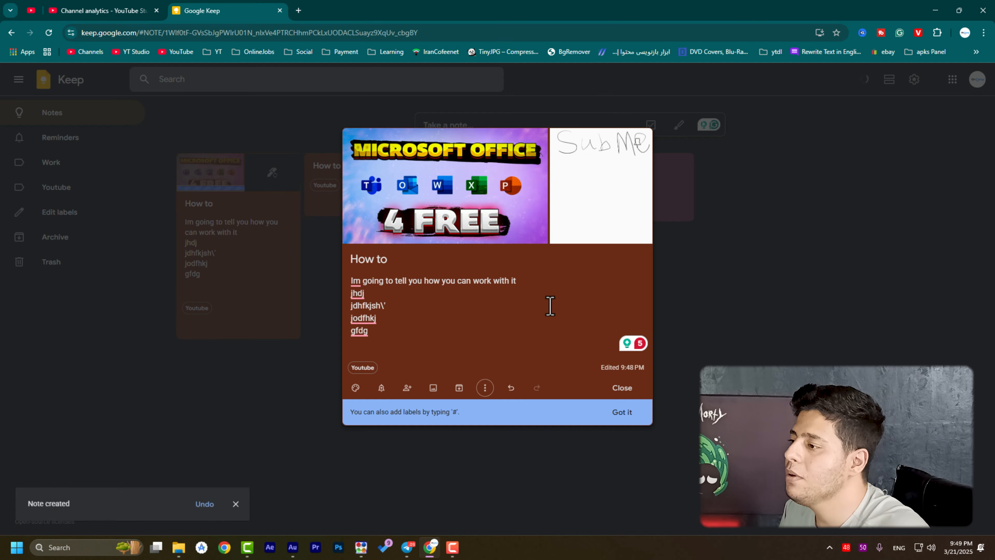
click(819, 310)
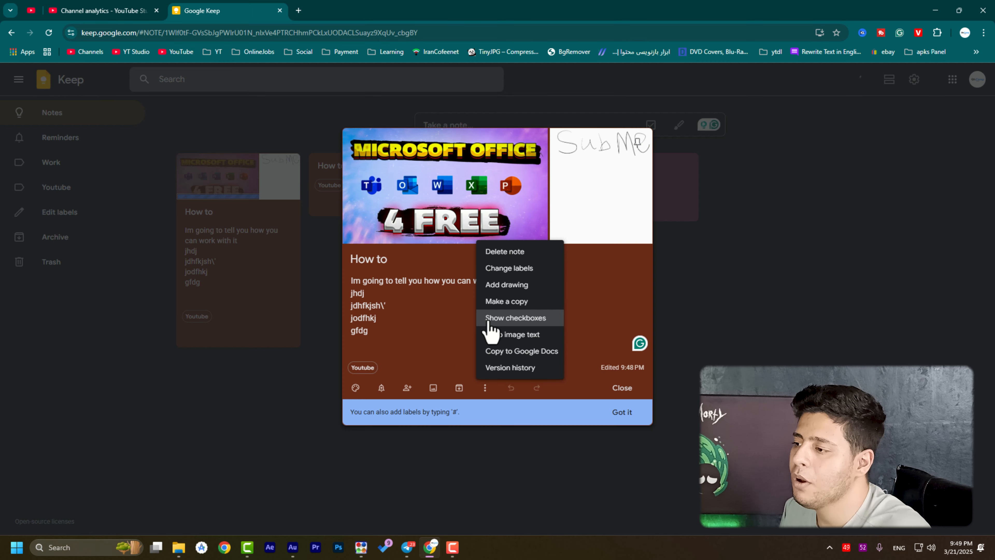
Step: Show checkboxes for the lines of the "How to" note and add the list item "Buy Light"
click(490, 319)
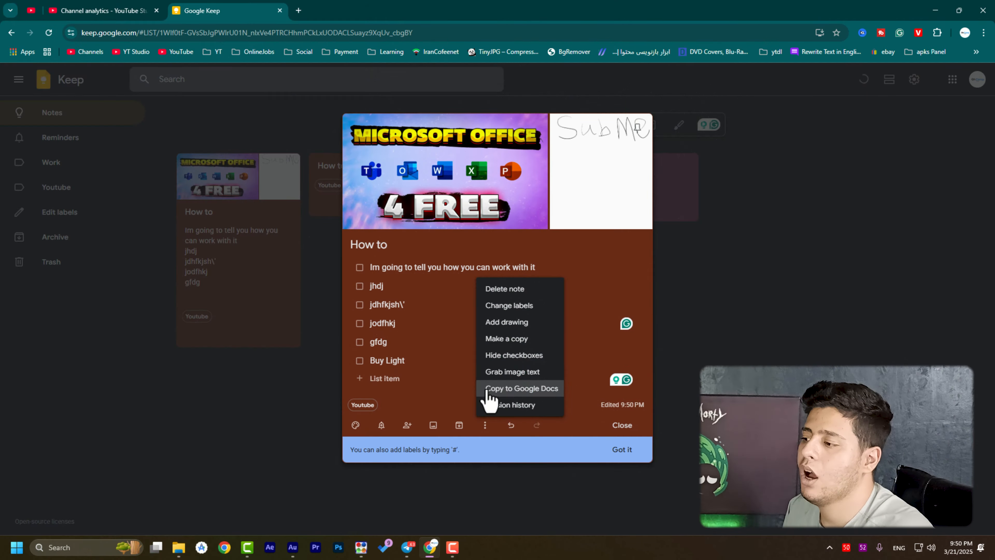
Step: Copy the "How to" checklist note to Google Docs and look through the resulting document
click(492, 387)
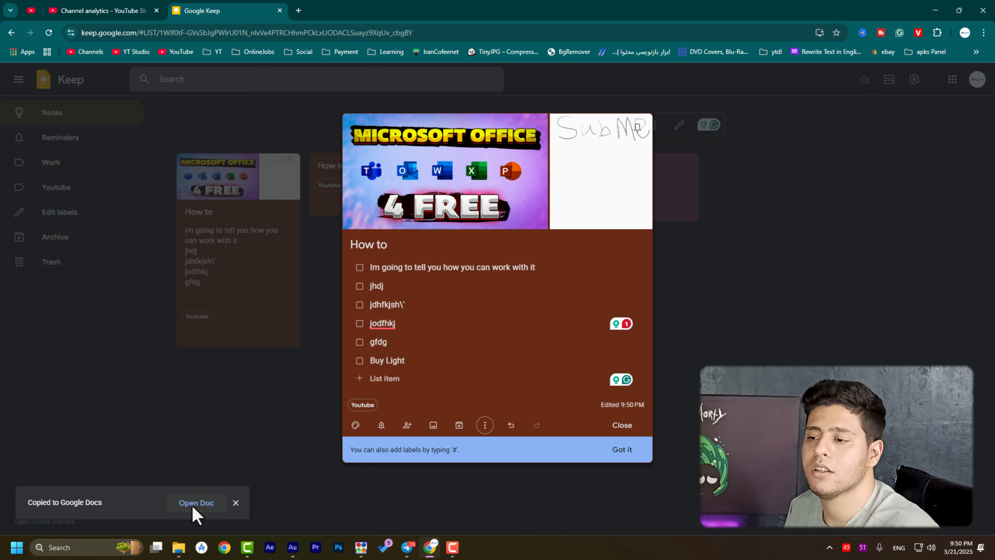
click(196, 503)
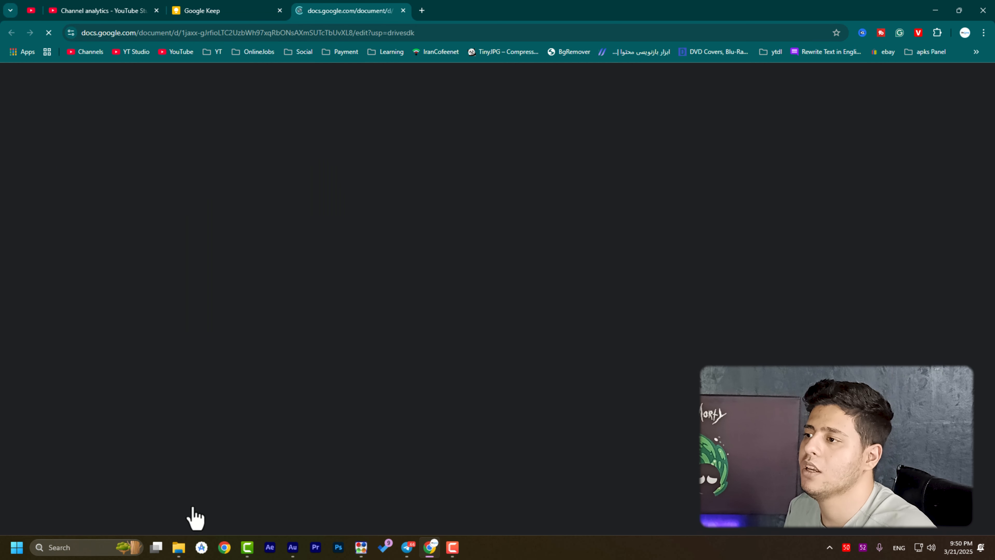
scroll(450, 294, down, 5)
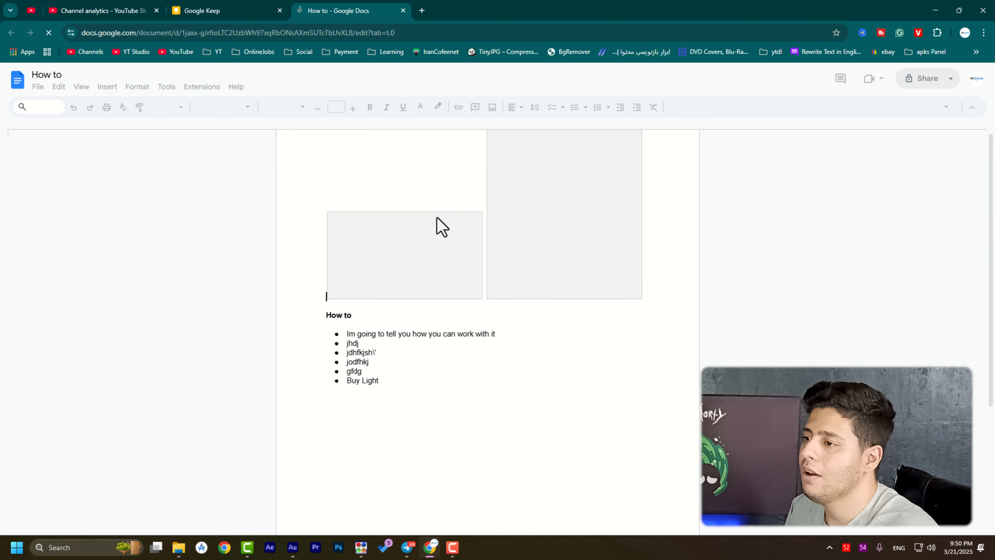
scroll(491, 367, up, 2)
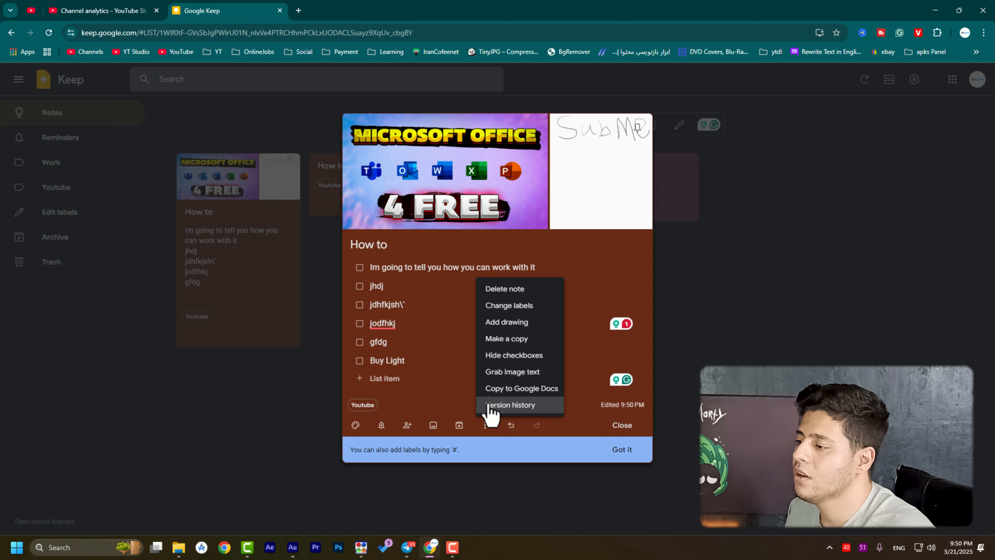
Step: Examine the version history of the "How to" note and dismiss it
click(509, 405)
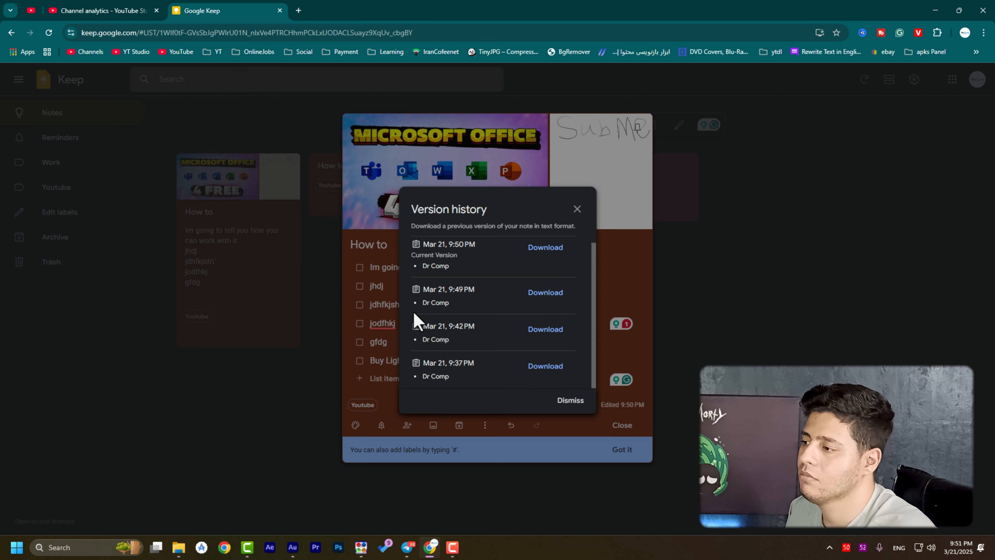
scroll(501, 303, up, 1)
scroll(452, 340, down, 1)
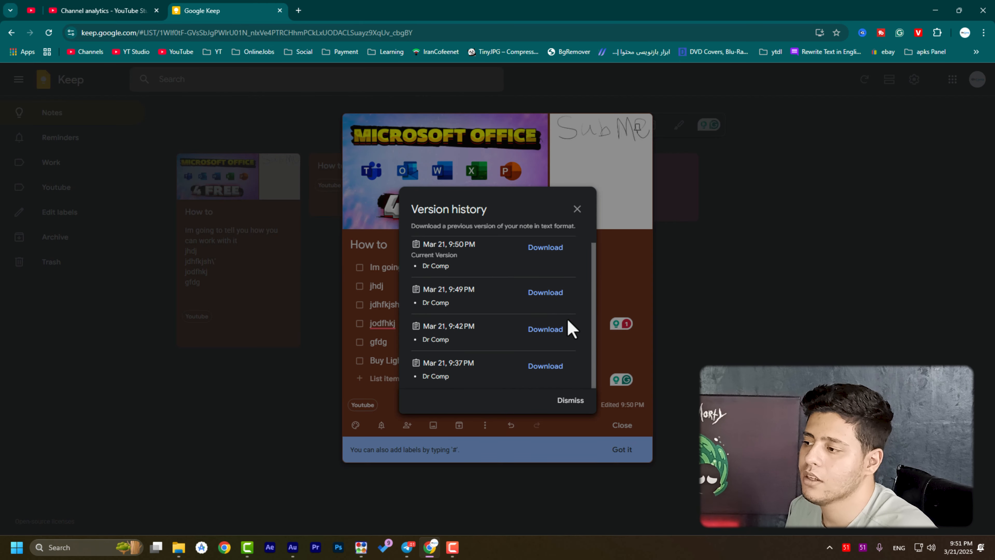
click(530, 431)
Step: Append "hhjhj" to the "Buy Light" item, undo and redo that edit, and close the note
click(425, 353)
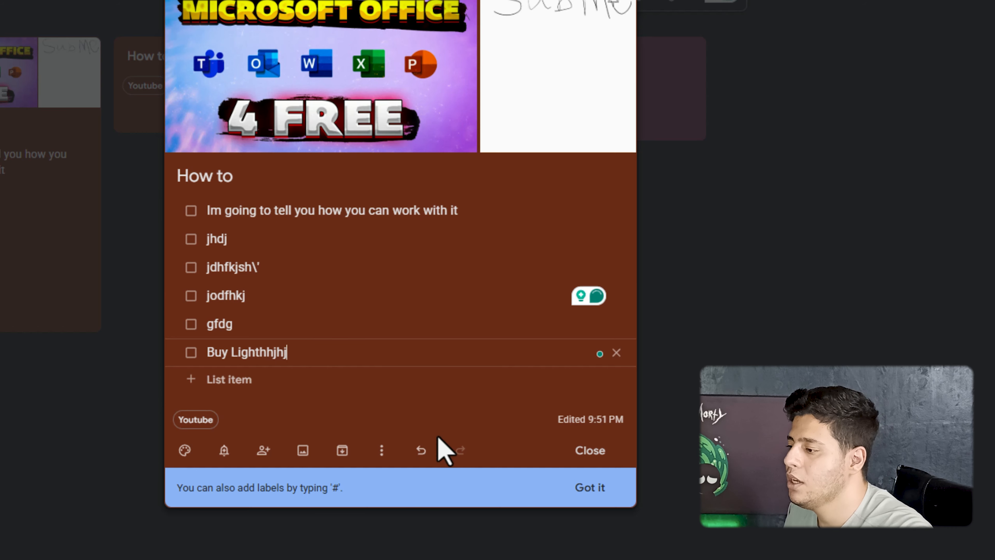
click(421, 450)
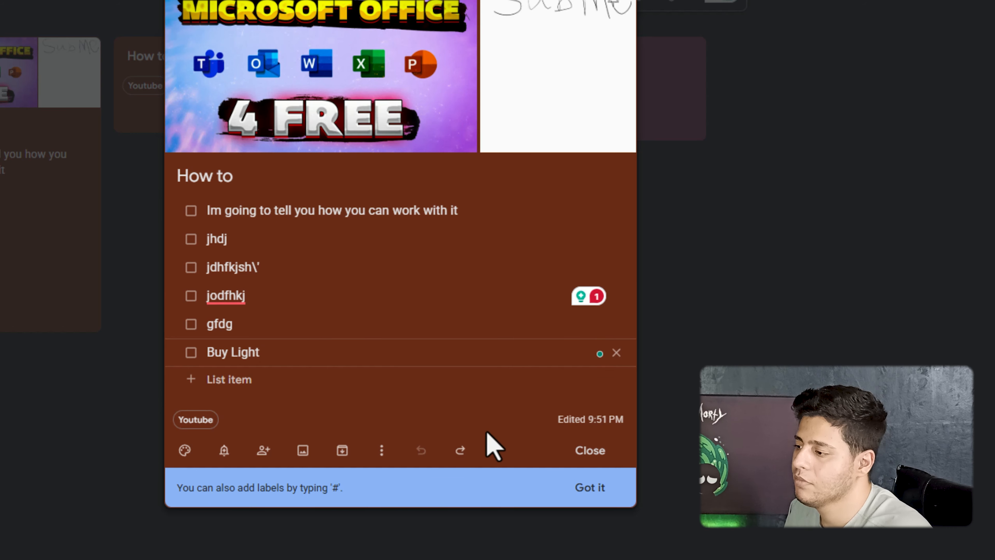
click(461, 450)
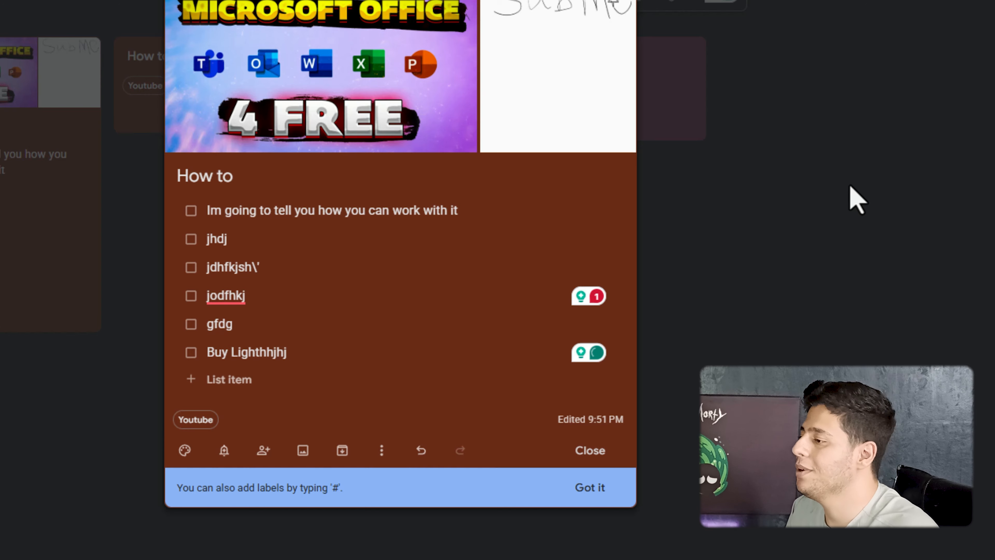
click(861, 197)
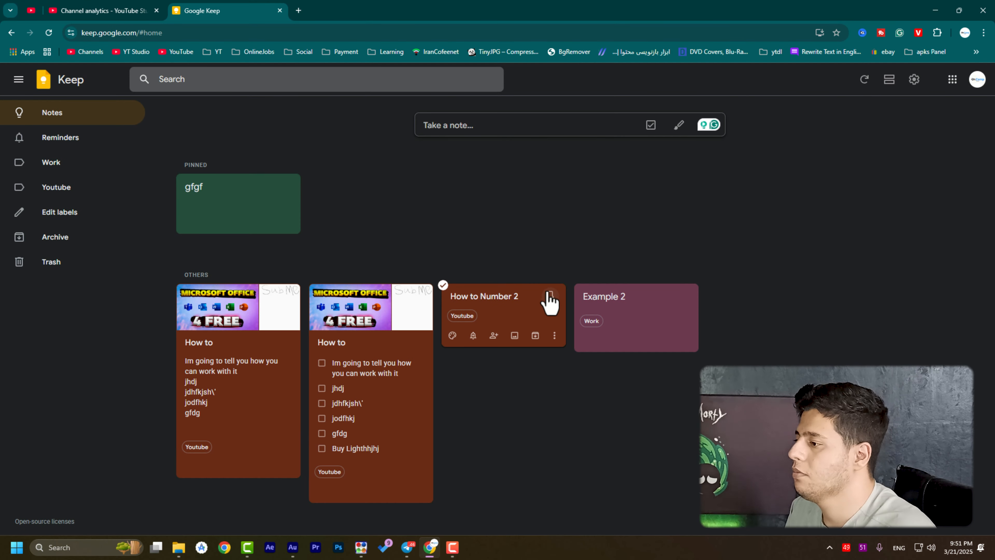
Step: Archive the "How to Number 2" note and look through the archived and trashed notes
click(535, 336)
click(46, 241)
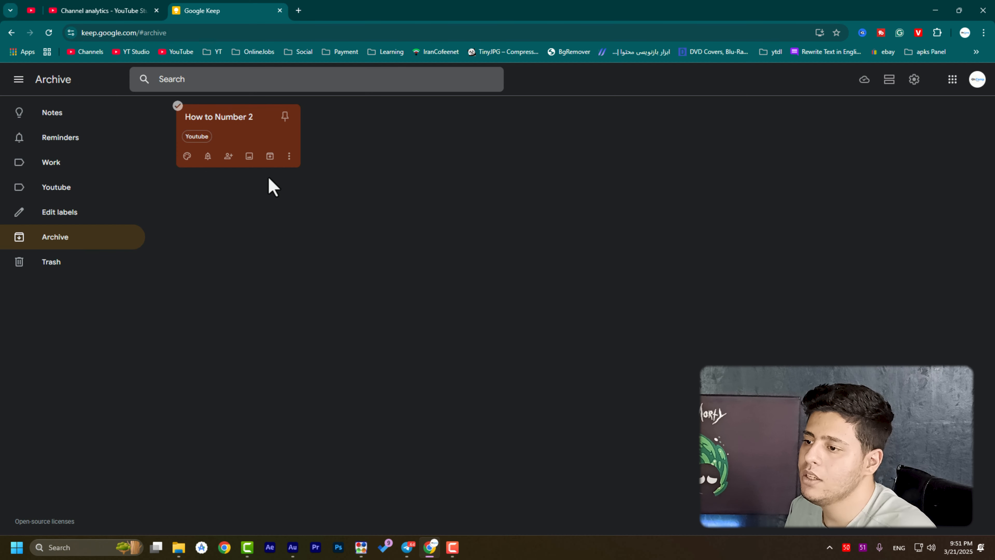
click(79, 270)
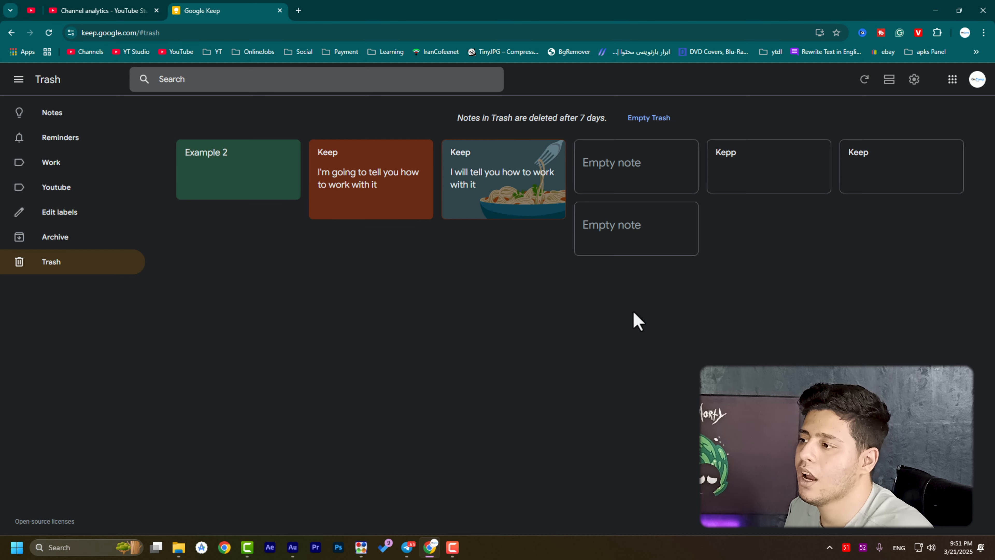
Step: Return to all notes, delete the "How to" note without checkboxes, and show the trash
click(89, 123)
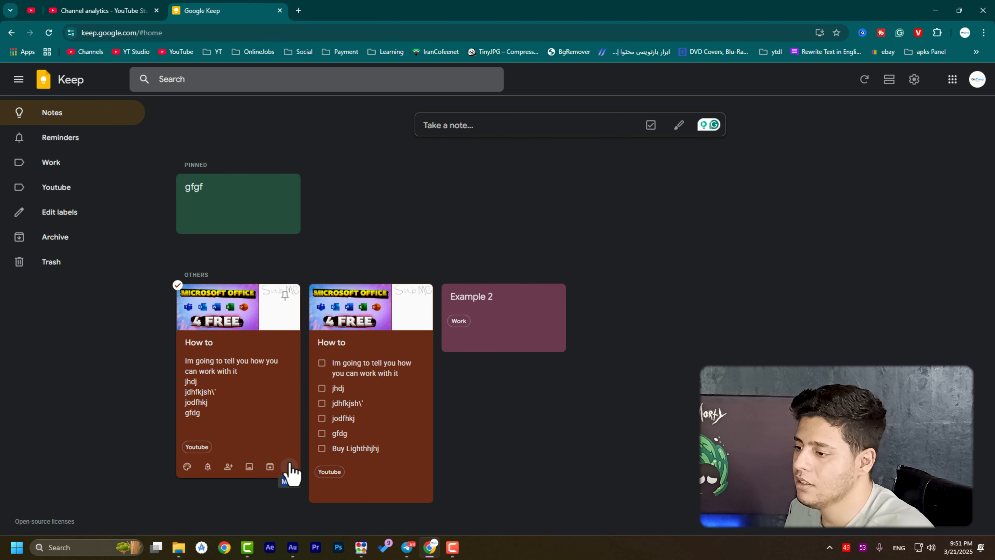
click(290, 467)
click(303, 331)
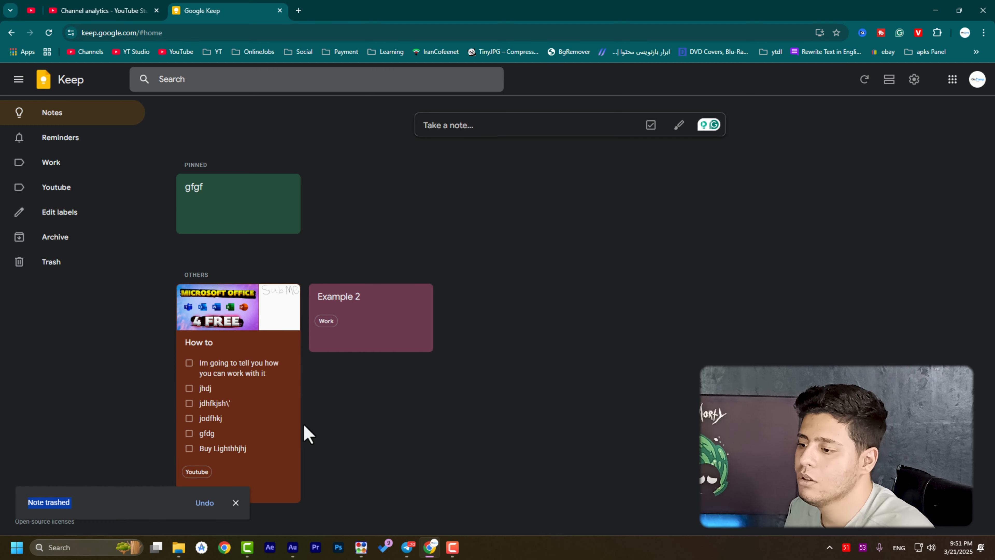
click(49, 263)
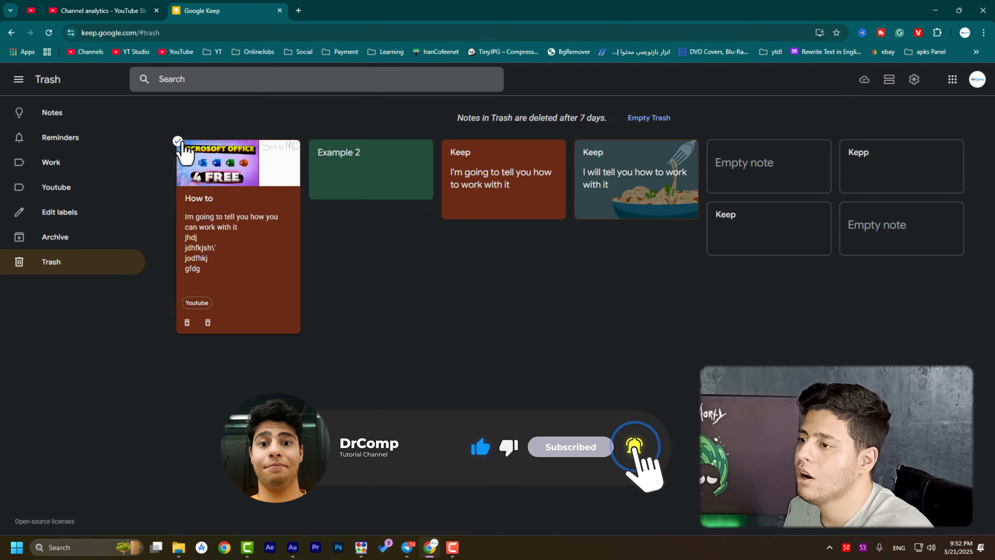
Step: Permanently delete the "How to" note, the "Example 2" note and the two "Keep" notes that contain text from the trash
click(178, 140)
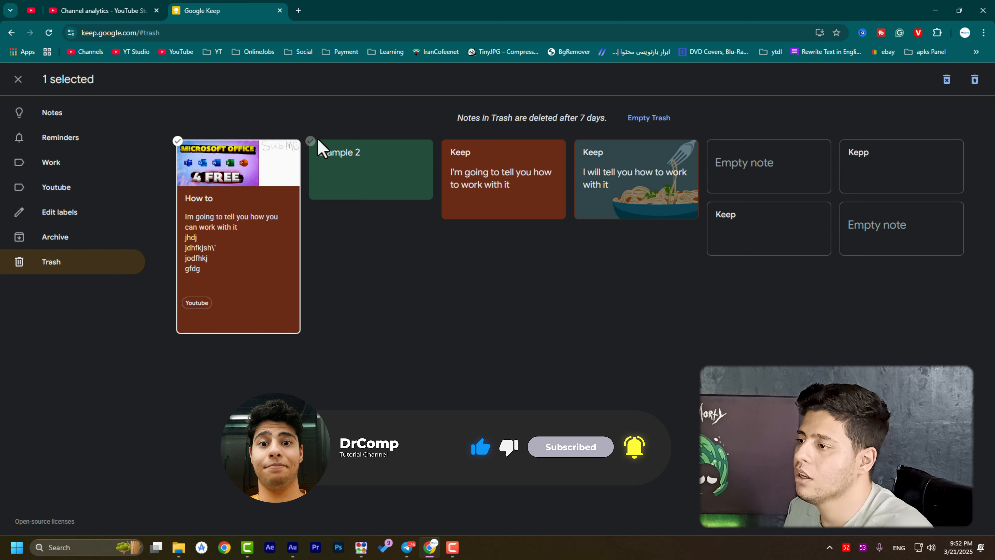
click(310, 141)
click(443, 141)
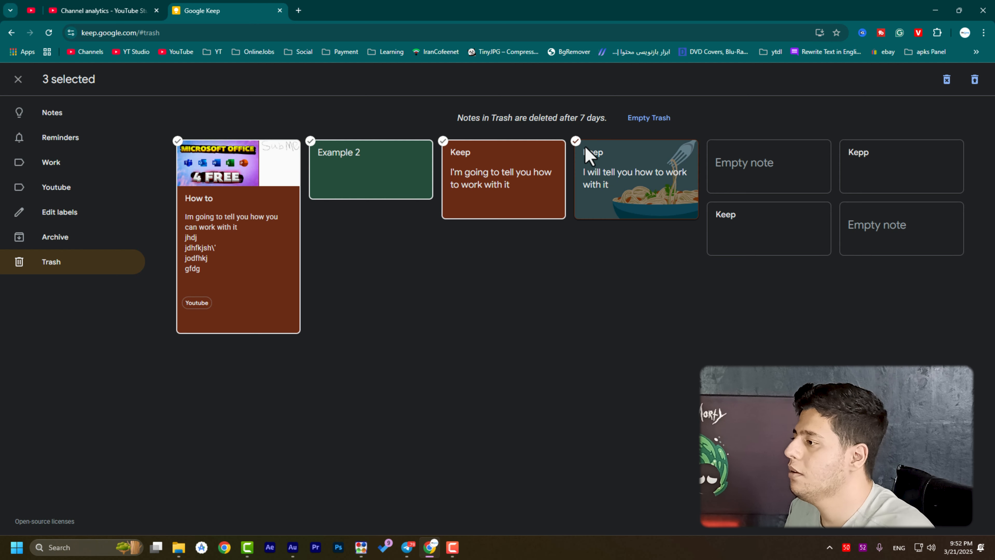
click(576, 141)
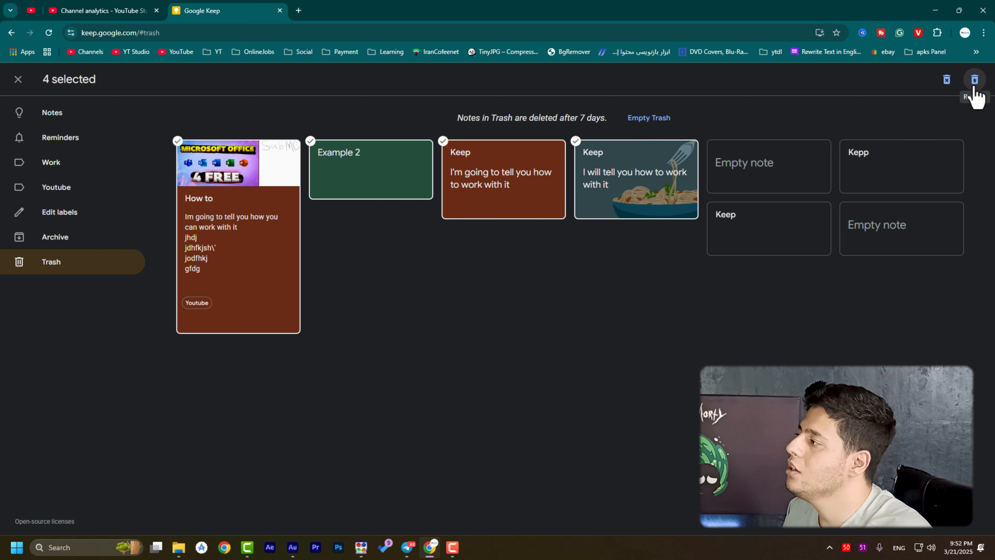
click(946, 81)
click(568, 314)
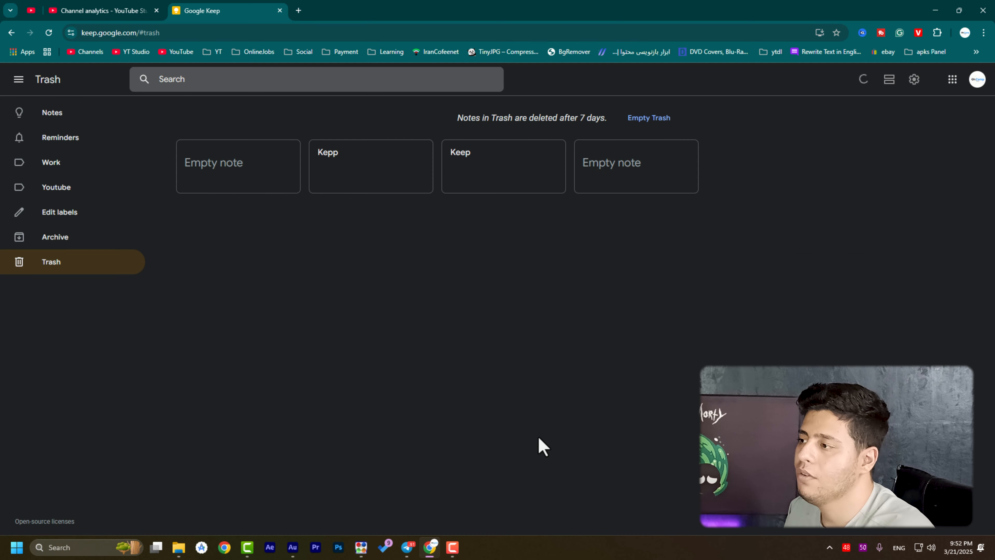
Step: Return to all notes and look through the available settings options
click(77, 118)
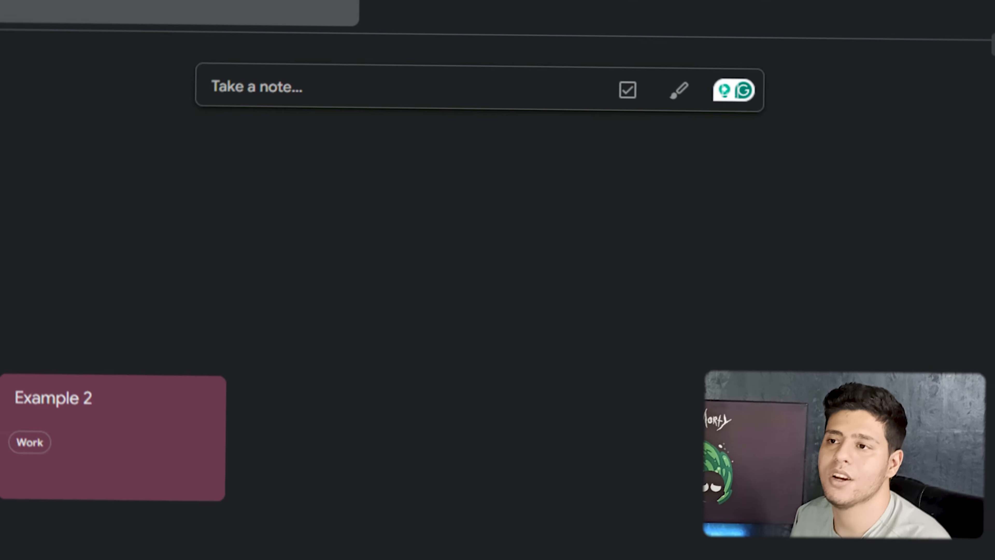
click(861, 32)
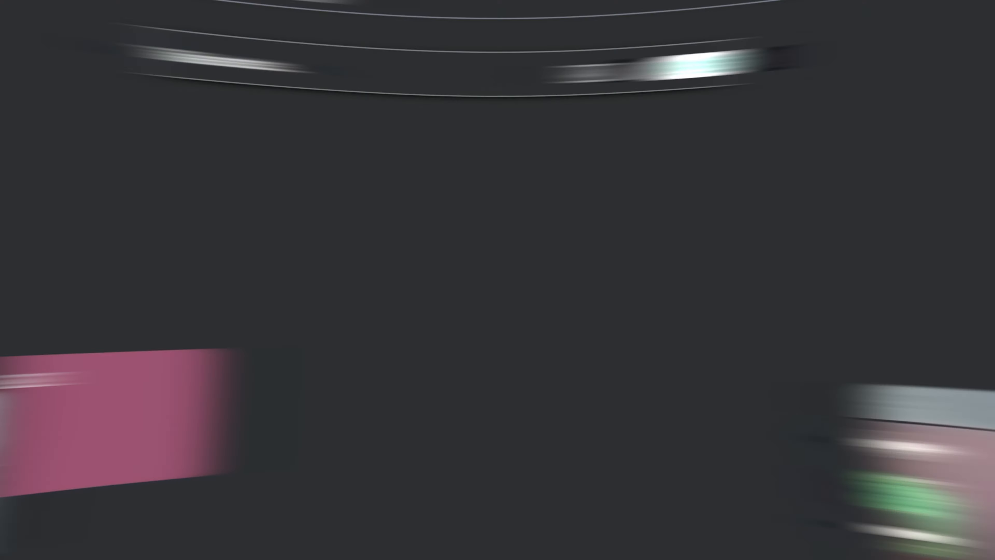
click(914, 80)
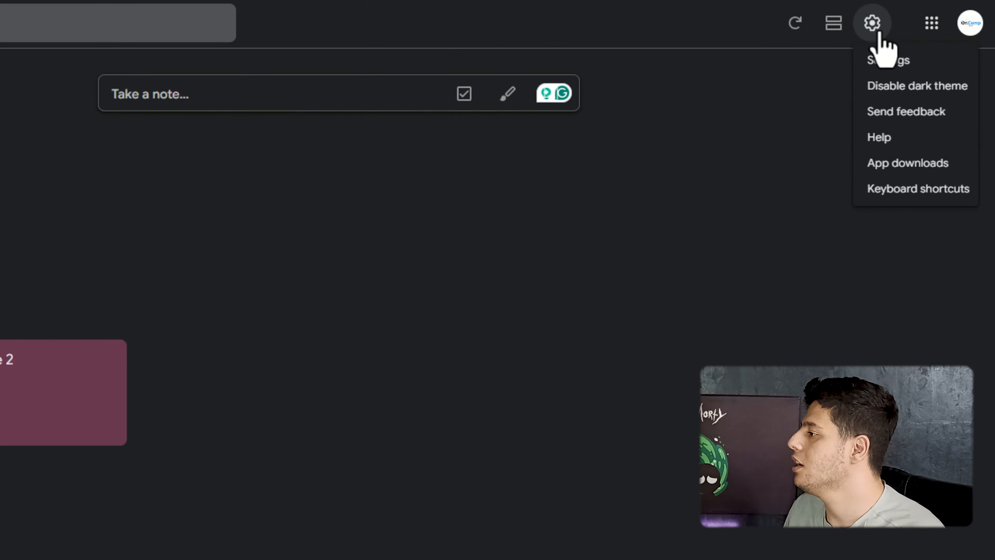
click(886, 163)
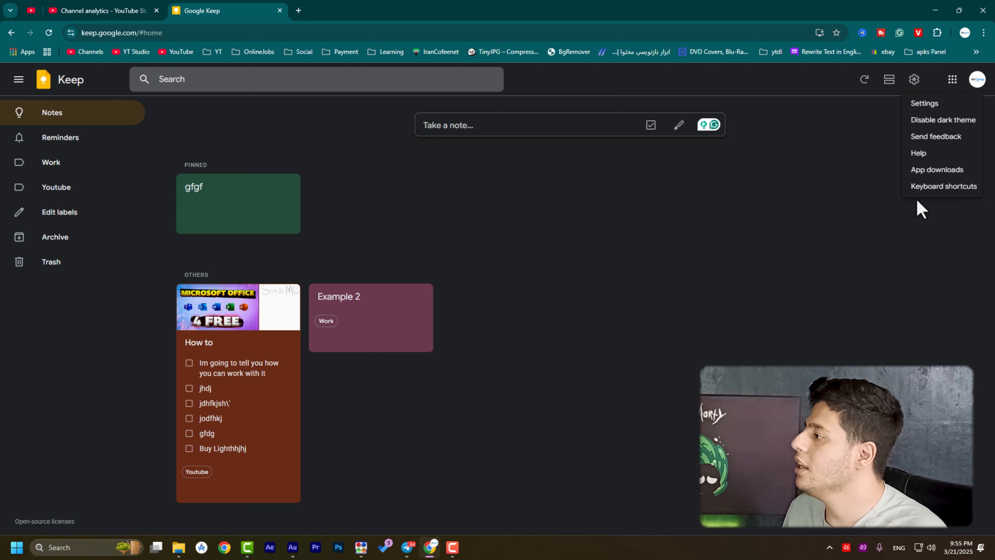
Step: Examine the whole list of keyboard shortcuts, including the note actions and editor sections, and dismiss it
click(923, 188)
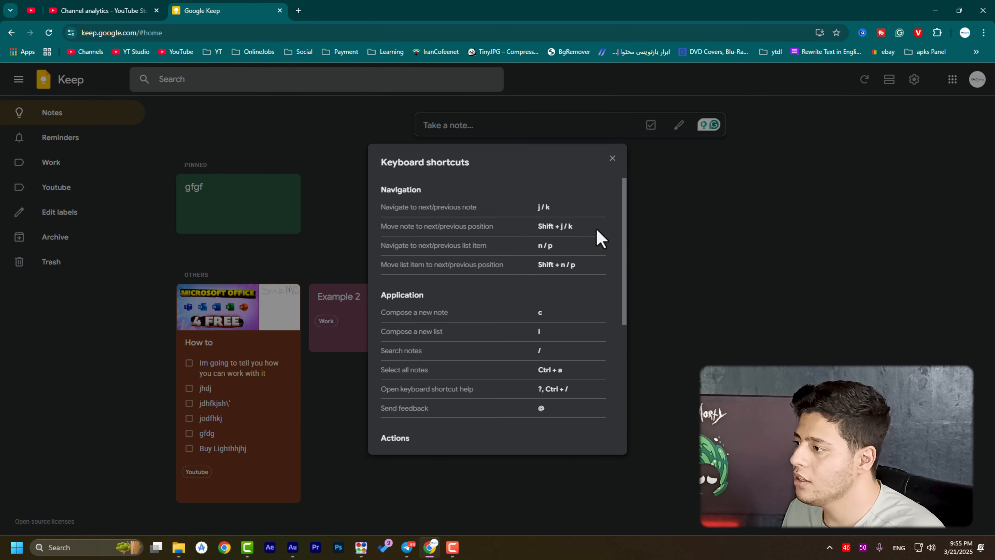
scroll(447, 256, down, 5)
scroll(464, 314, up, 5)
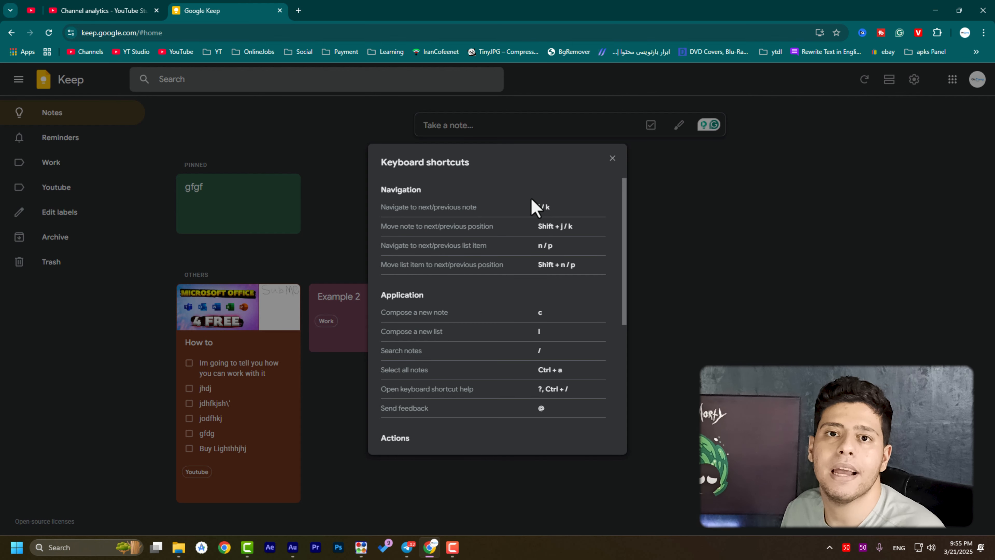
scroll(542, 235, down, 5)
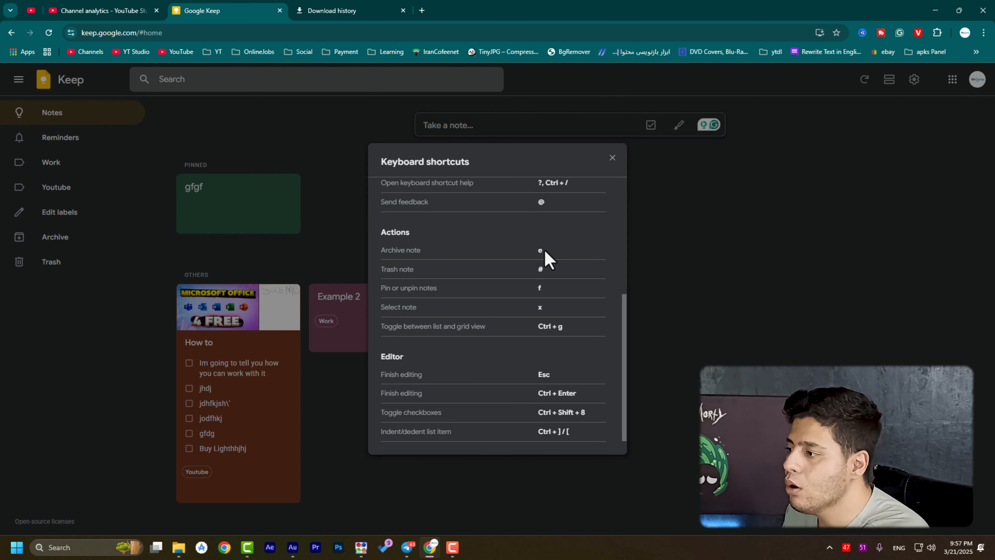
click(718, 261)
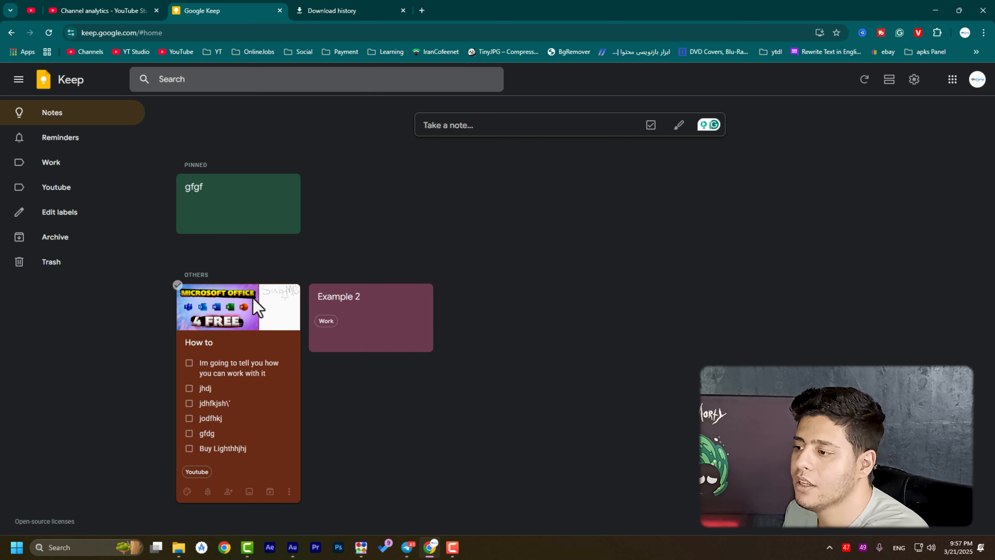
Step: Archive the "How to" note and undo the archiving
click(178, 285)
key(e)
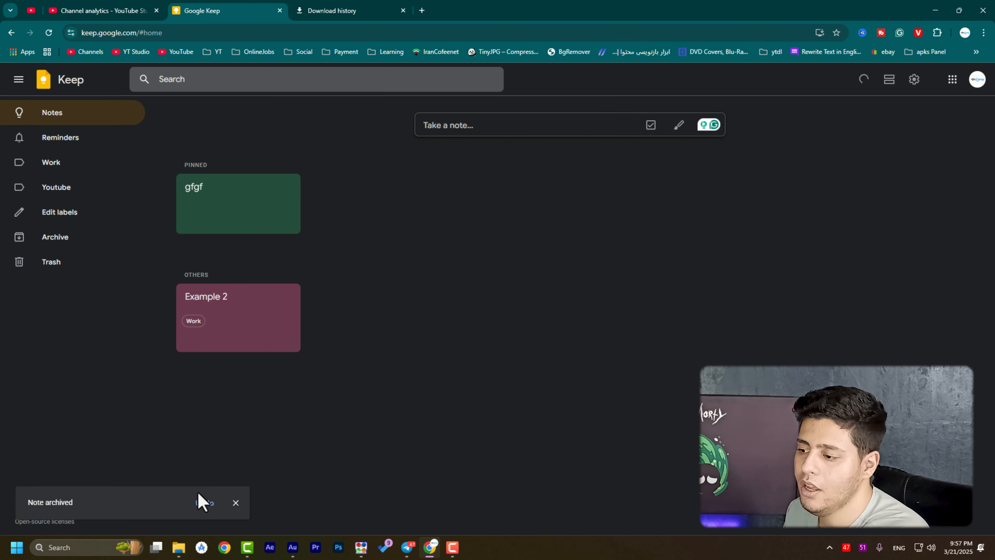
click(205, 503)
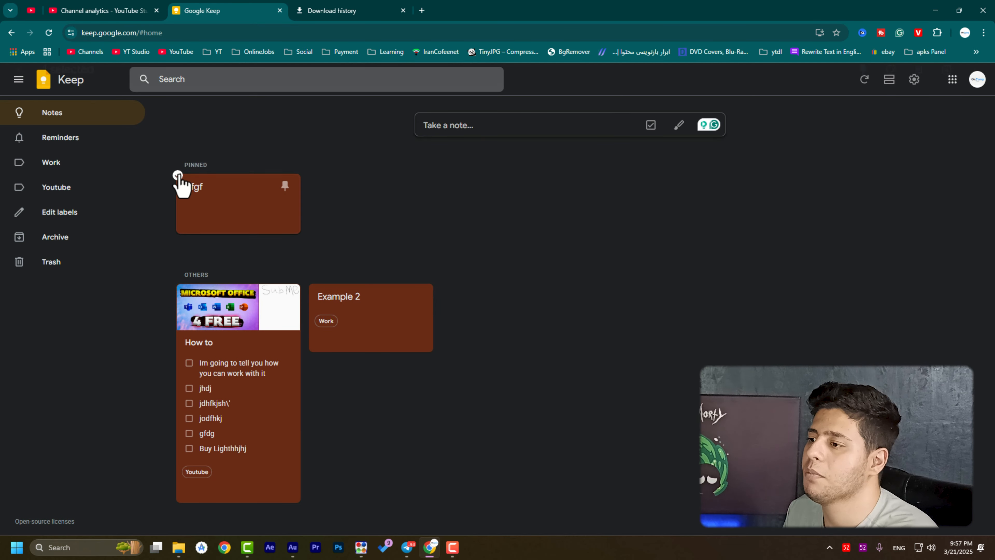
Step: Change the colour of the "gfgf", "Example 2" and "How to" notes to blue together and show the further actions for them
click(177, 175)
click(310, 285)
click(177, 285)
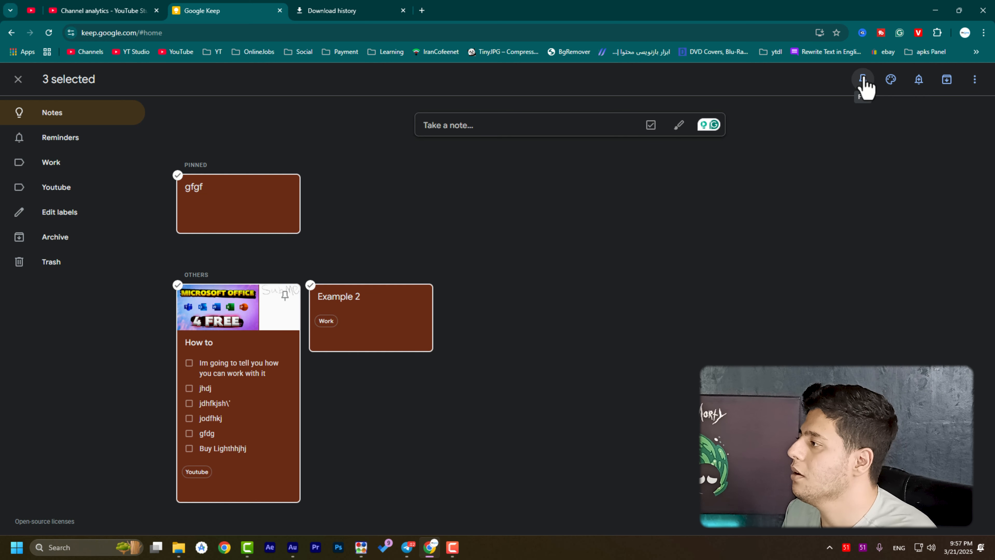
click(890, 78)
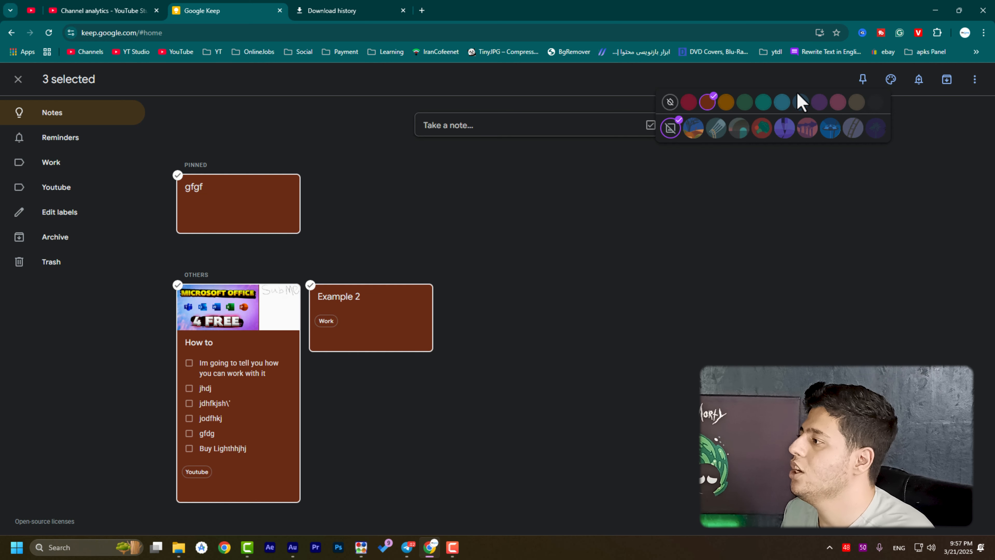
click(782, 102)
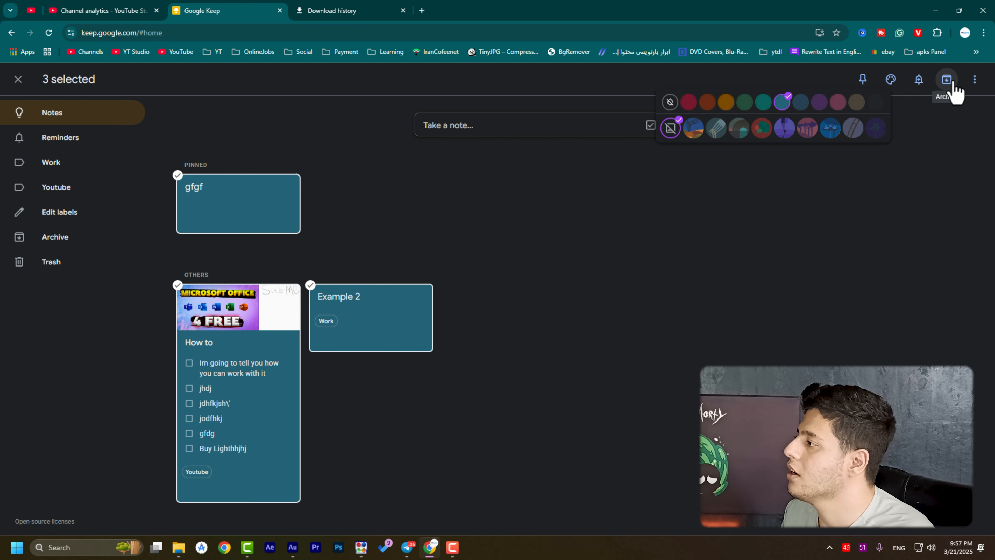
click(974, 83)
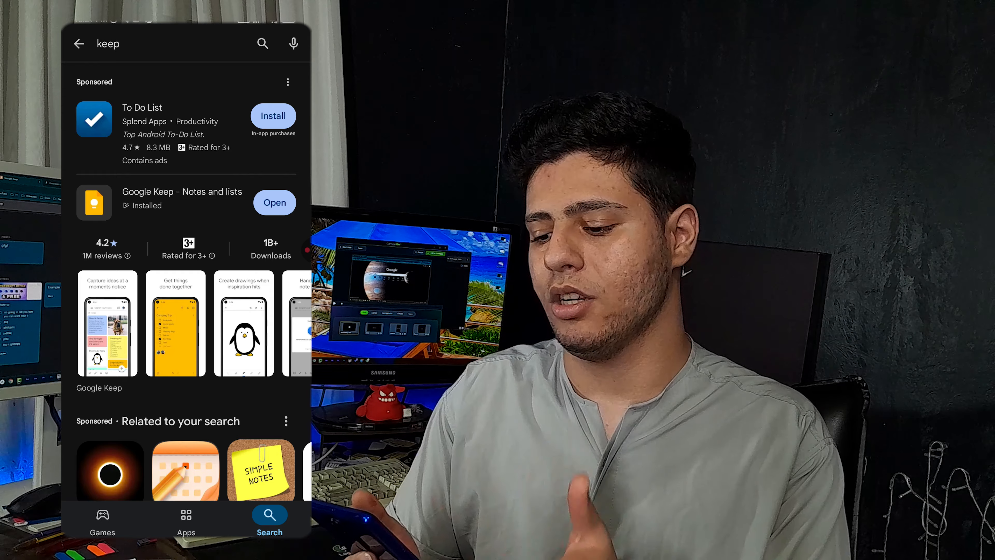
Step: Launch "Google Keep - Notes and lists" on the phone from its app store page
click(182, 199)
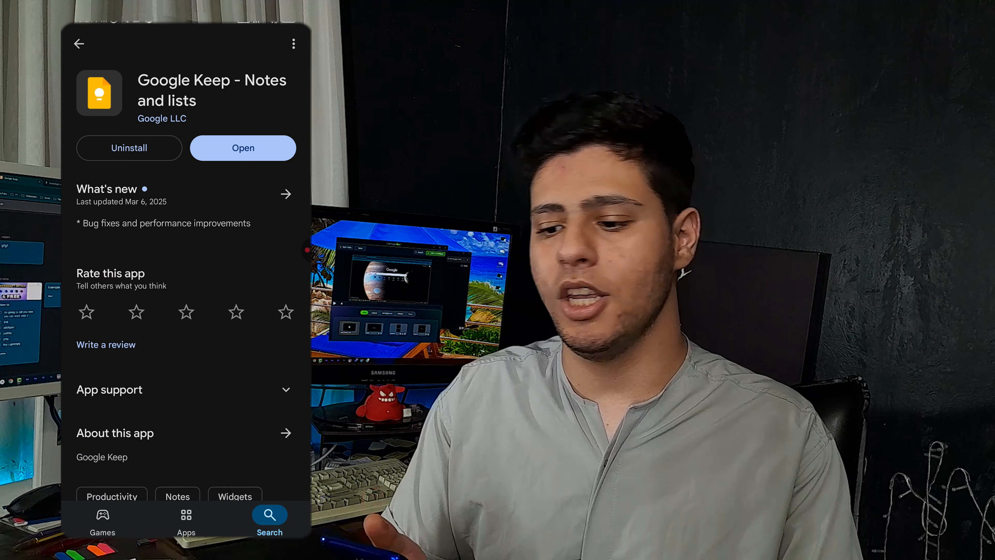
click(243, 148)
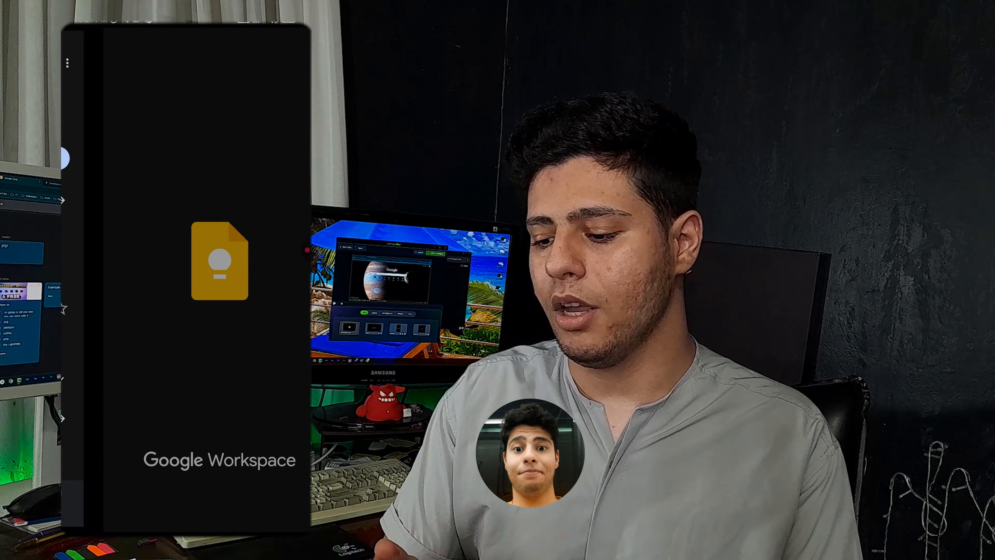